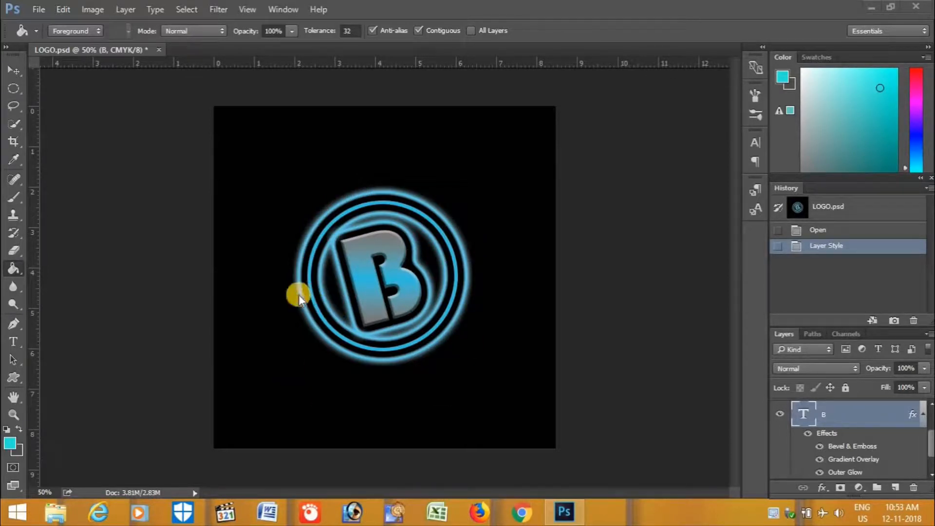
Create a new RGB document named logo, 1000 x 1000 pixels at 300 pixels/inch, with transparent background contents
click(40, 12)
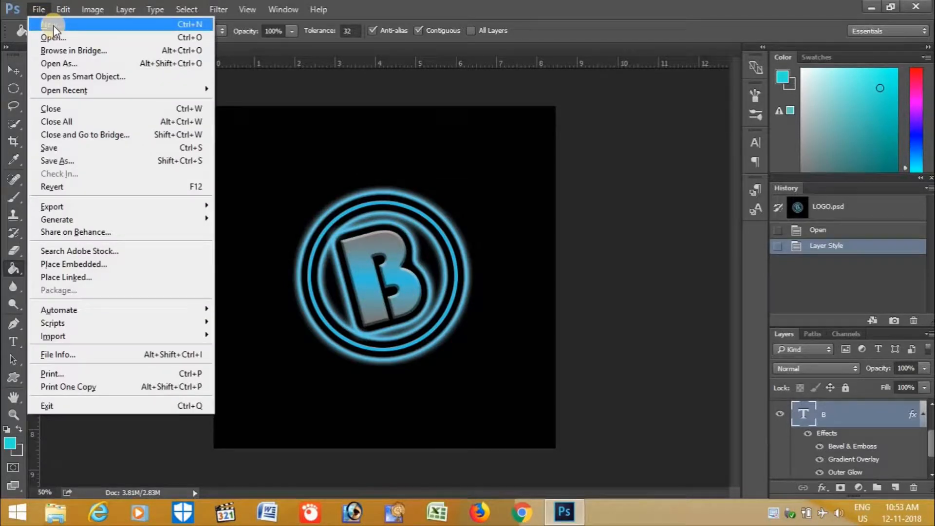
click(54, 25)
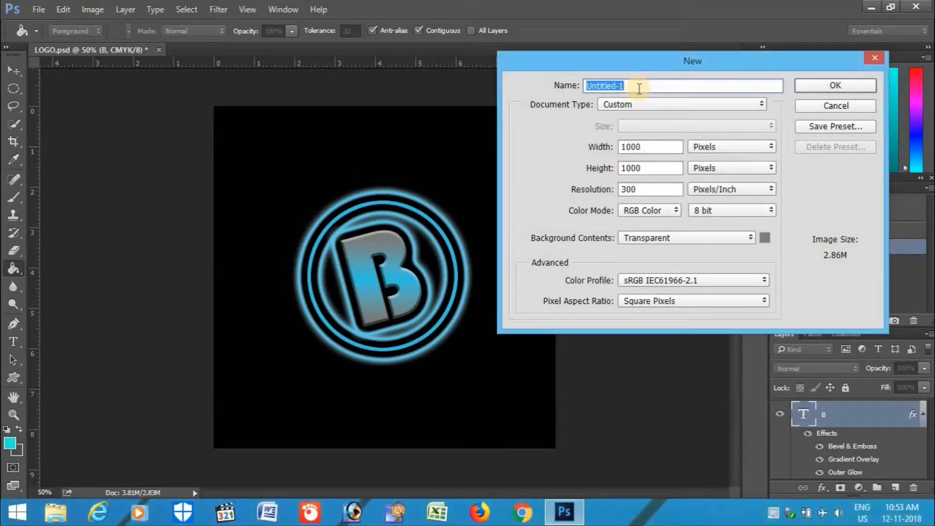
key(BackSpace)
click(834, 88)
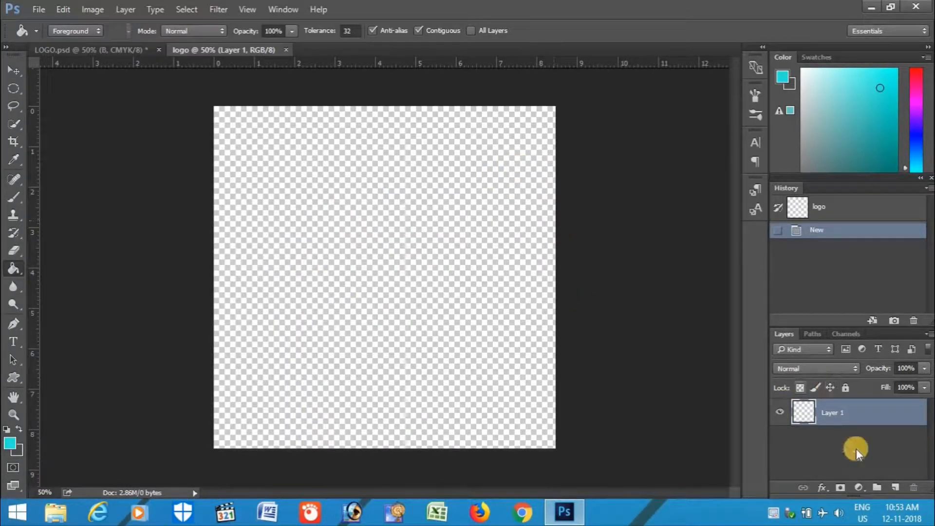
Add a second layer above Layer 1 and rename Layer 1 as background
click(893, 488)
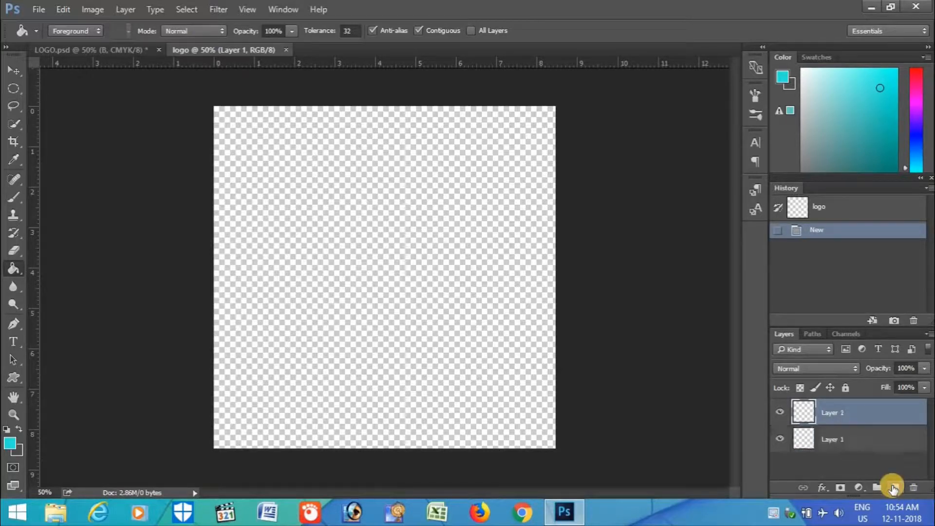
click(837, 442)
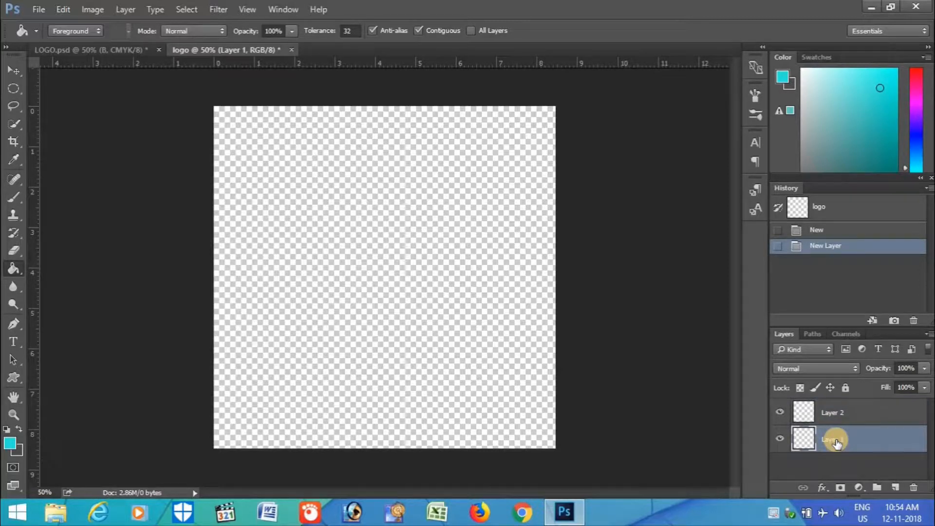
double_click(836, 440)
text(ba)
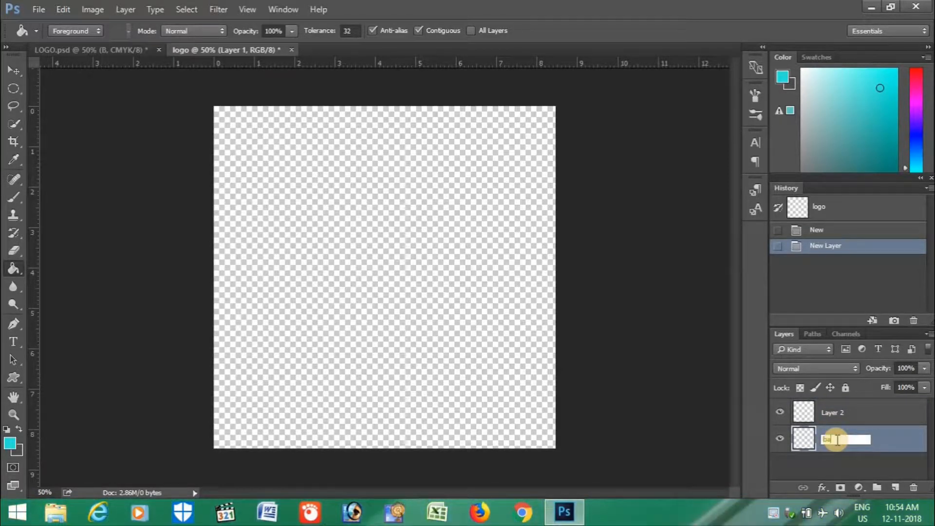
text(ckground)
key(Return)
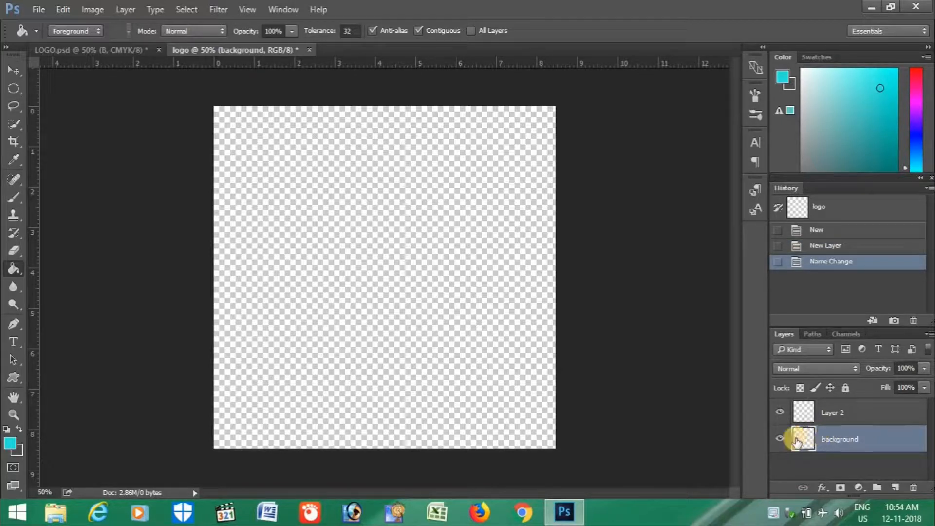
Set the foreground colour to black (#000000) and fill the background layer with it using the Paint Bucket
drag(804, 444, 240, 384)
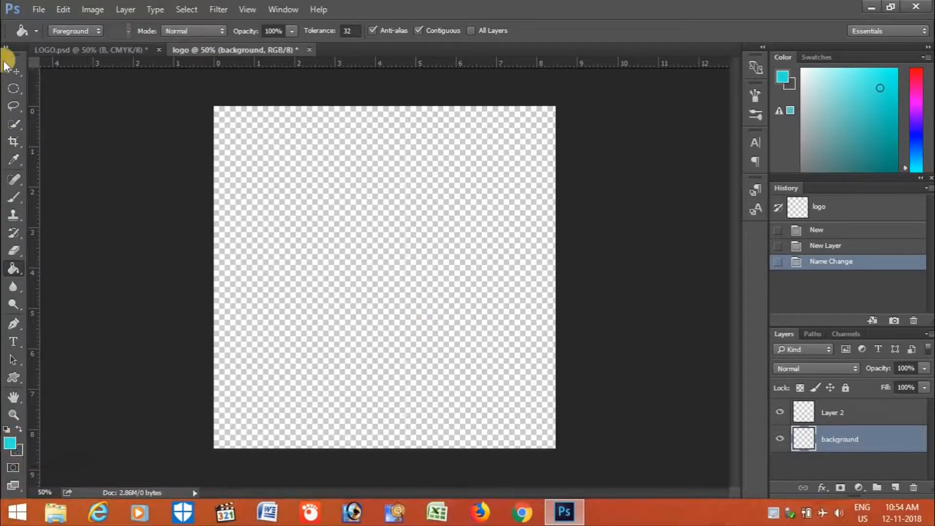
click(121, 48)
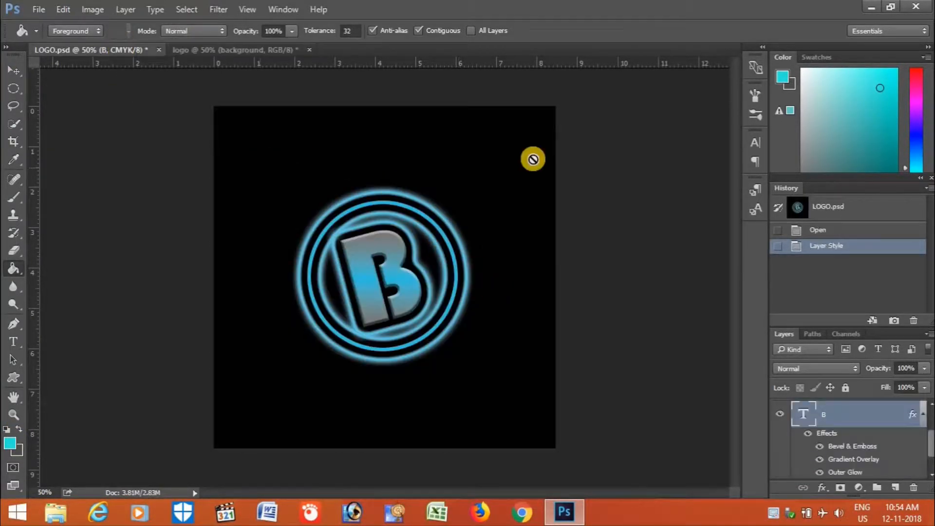
click(236, 52)
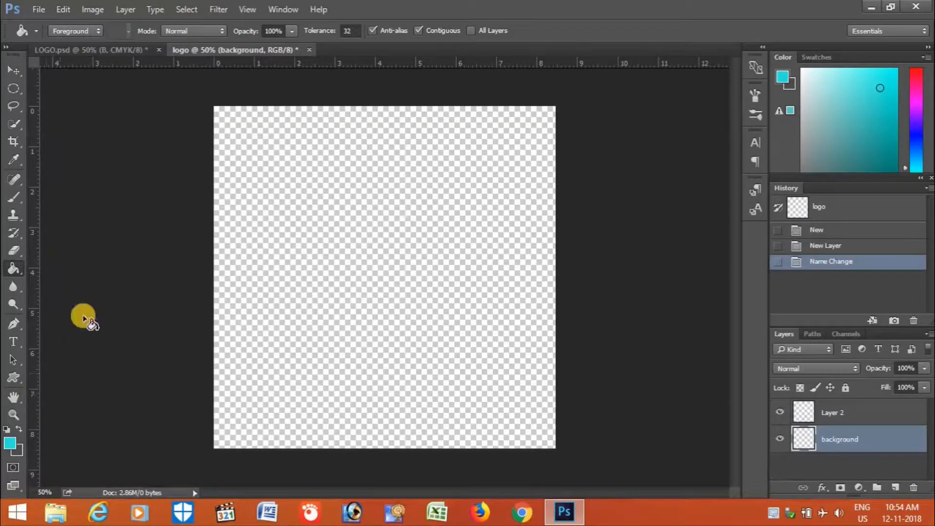
click(11, 444)
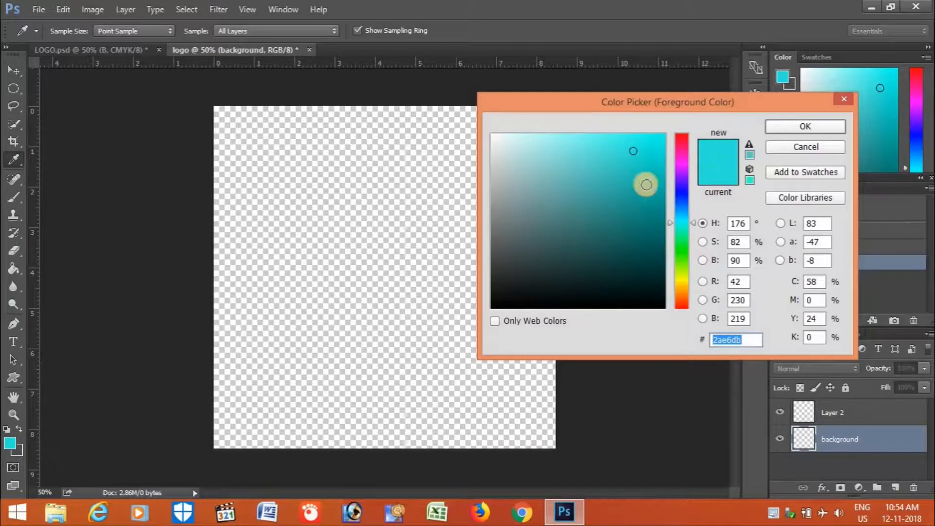
click(561, 198)
mouse_move(539, 233)
mouse_down()
mouse_move(468, 336)
mouse_move(484, 319)
mouse_up()
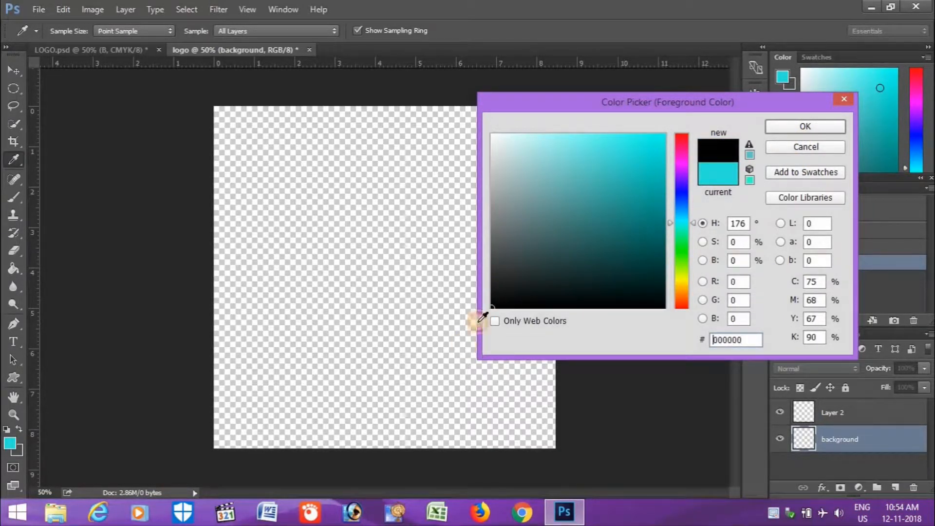
click(779, 129)
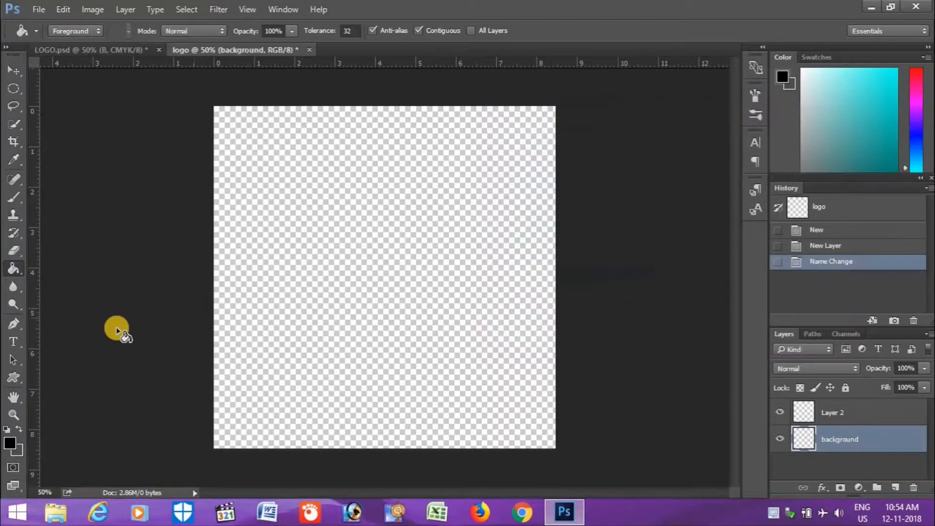
click(391, 282)
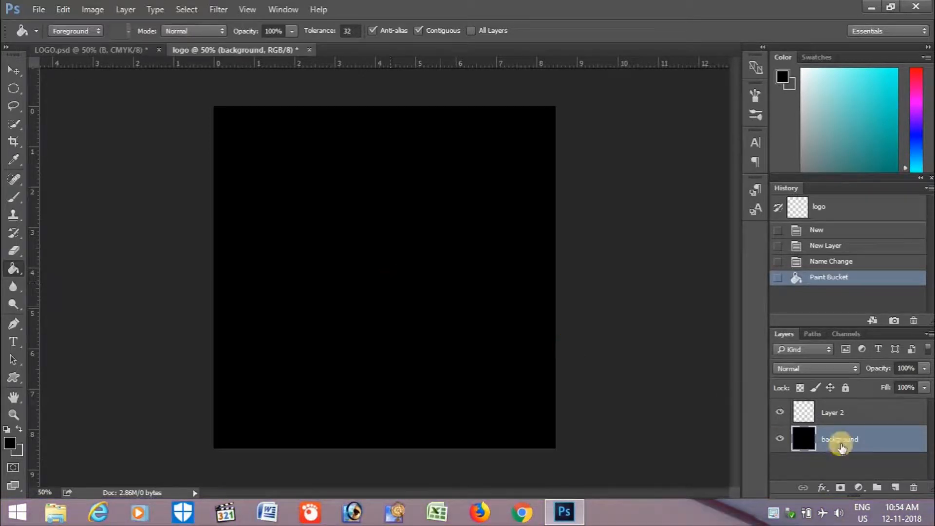
On Layer 2, add the text "B" near the canvas centre in Bauhaus 93 Regular at 72 pt
click(851, 417)
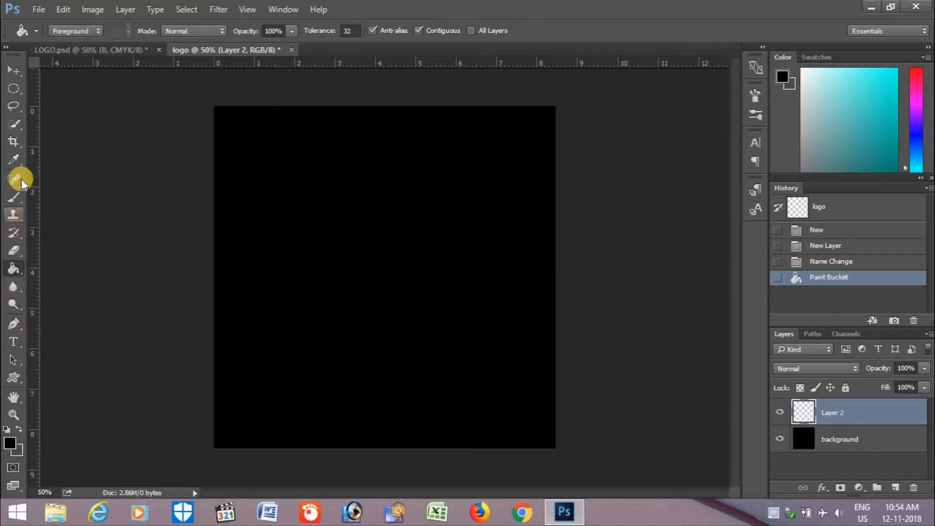
click(15, 340)
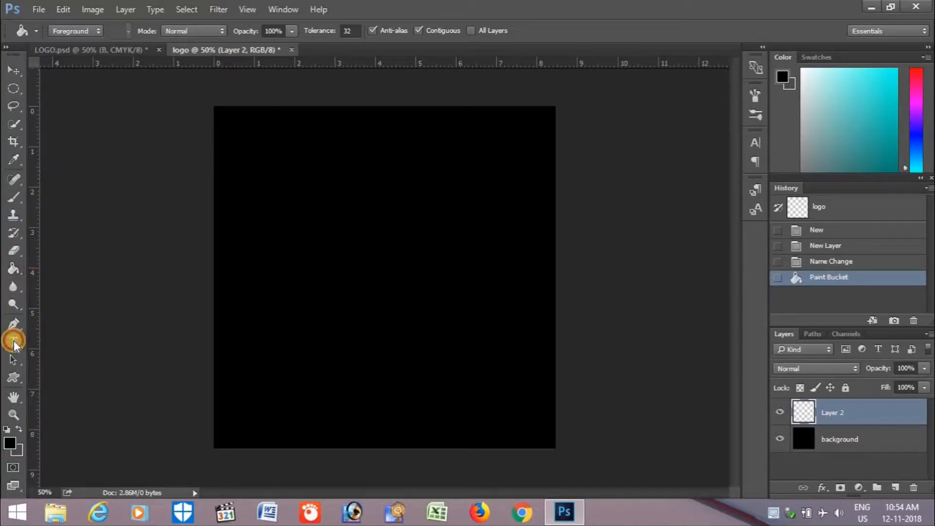
click(355, 281)
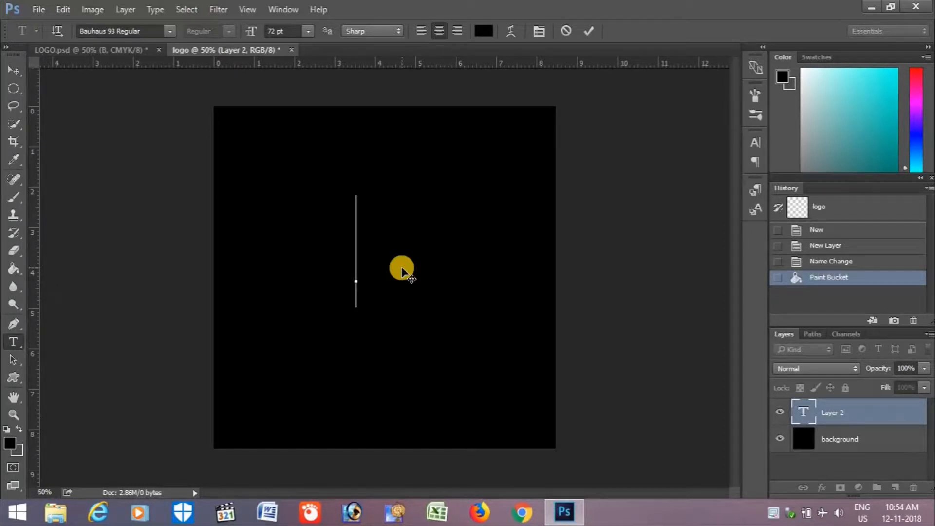
text(B)
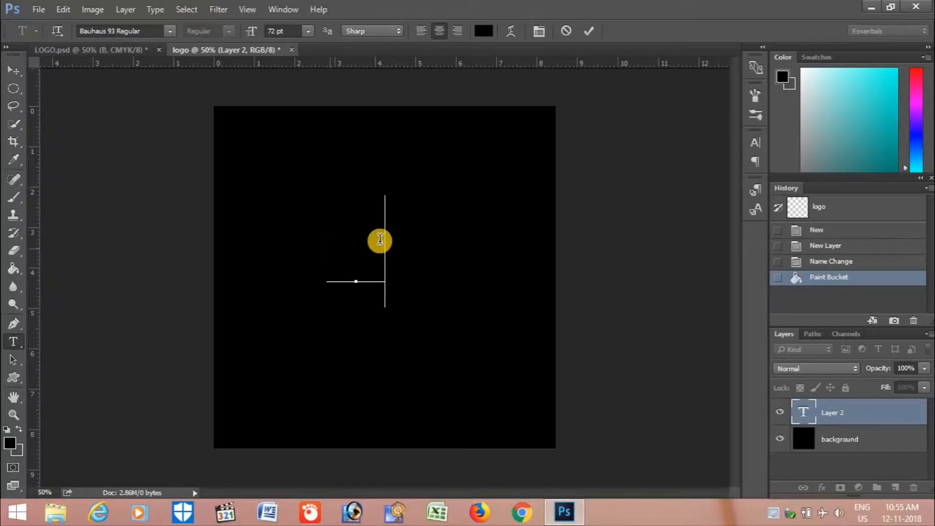
Set the letter B's text colour to teal #1bbebc, commit the text and compare it with the finished LOGO.psd
drag(327, 249, 378, 246)
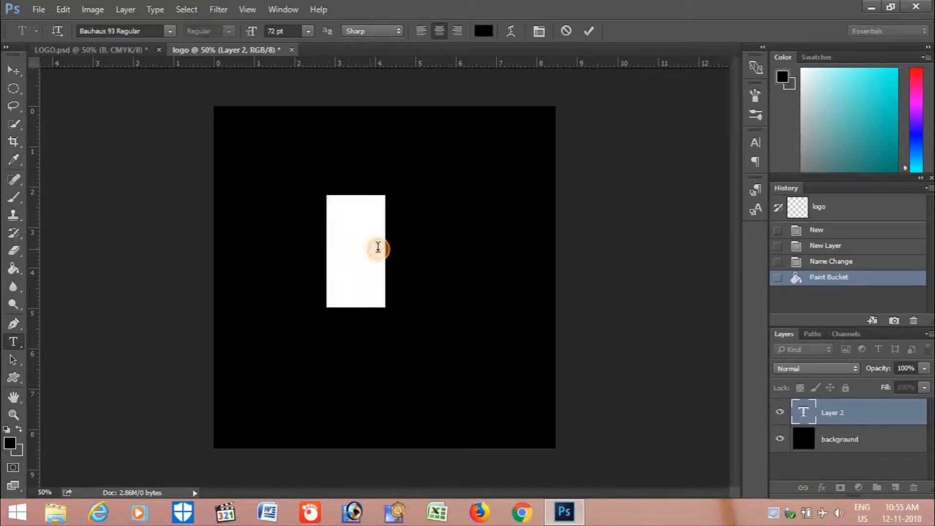
click(483, 32)
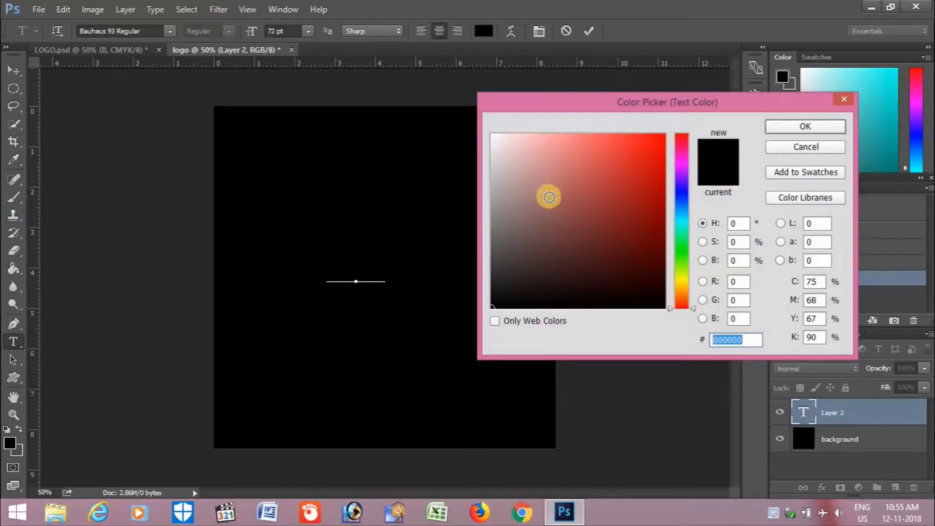
click(681, 222)
drag(642, 181, 641, 178)
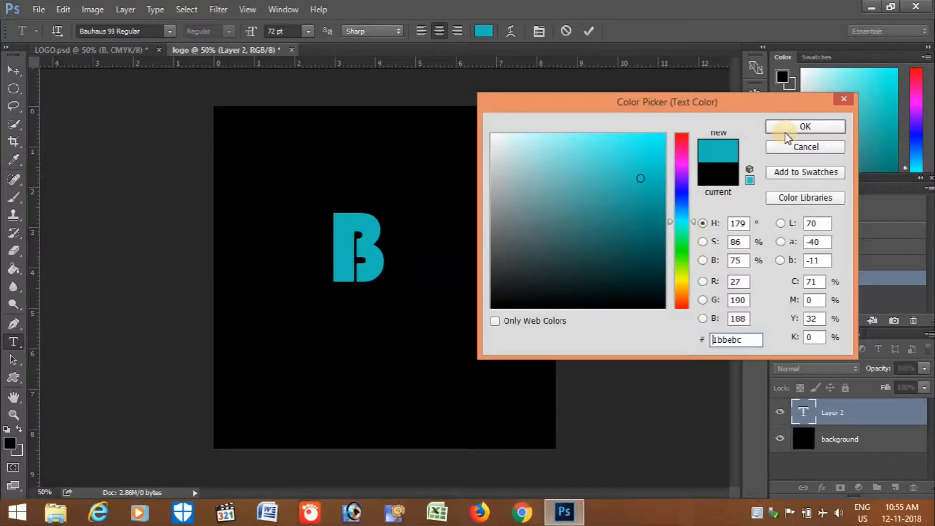
click(805, 127)
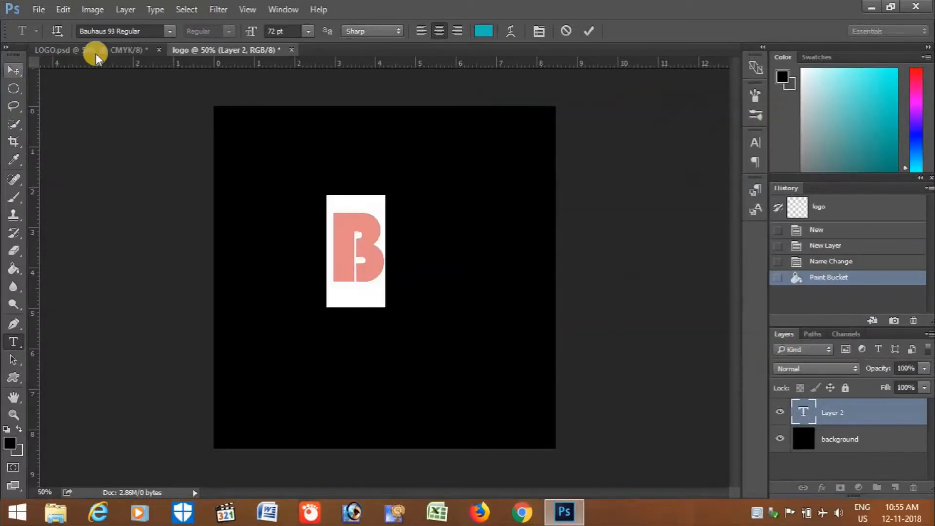
click(94, 50)
click(213, 49)
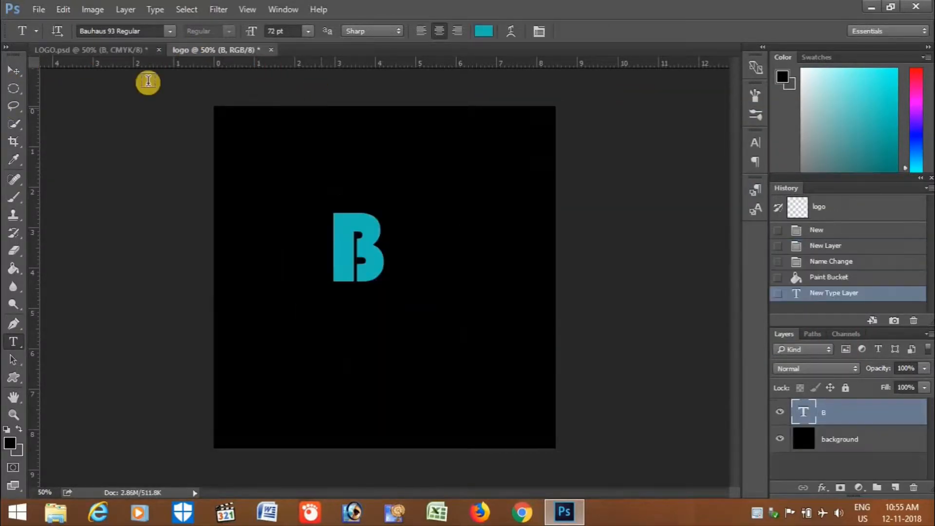
click(94, 50)
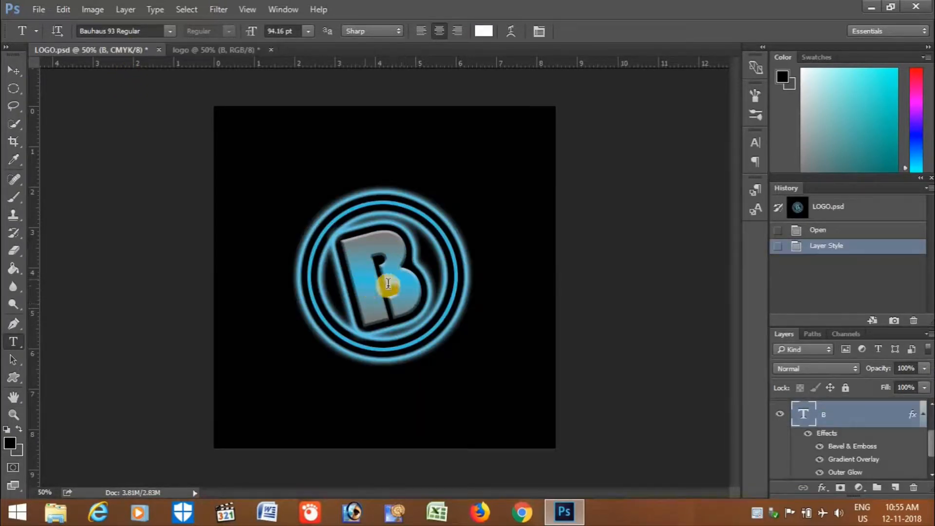
click(218, 51)
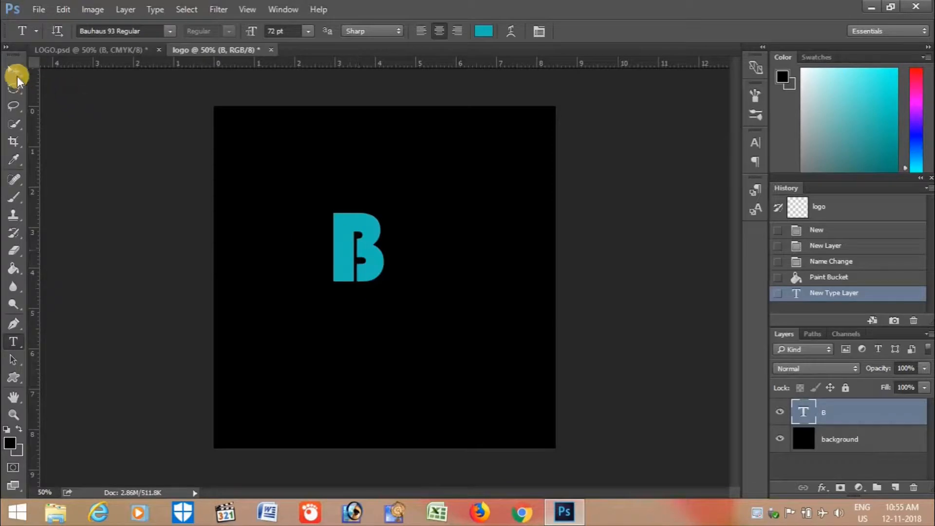
Move the letter B to the middle of the canvas and scale it proportionally from its centre to about 135%
click(14, 73)
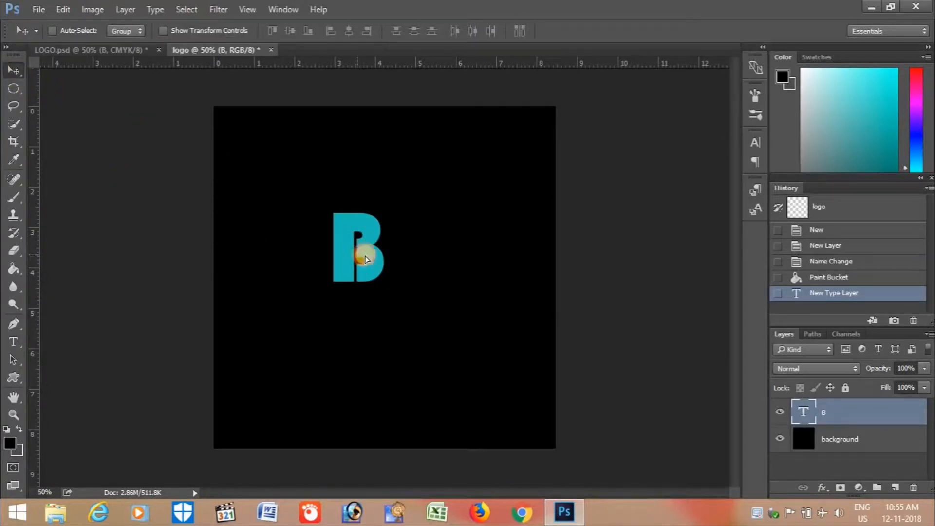
drag(352, 263, 370, 278)
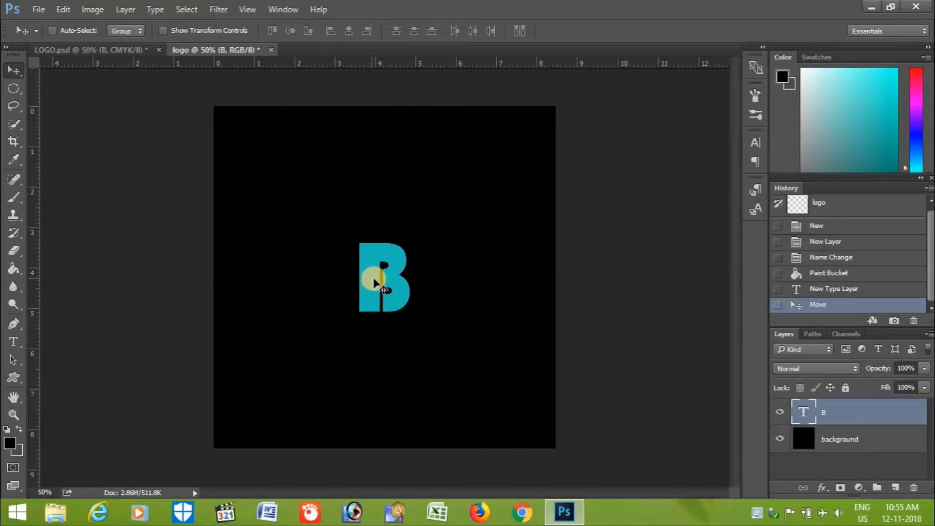
key(ctrl+t)
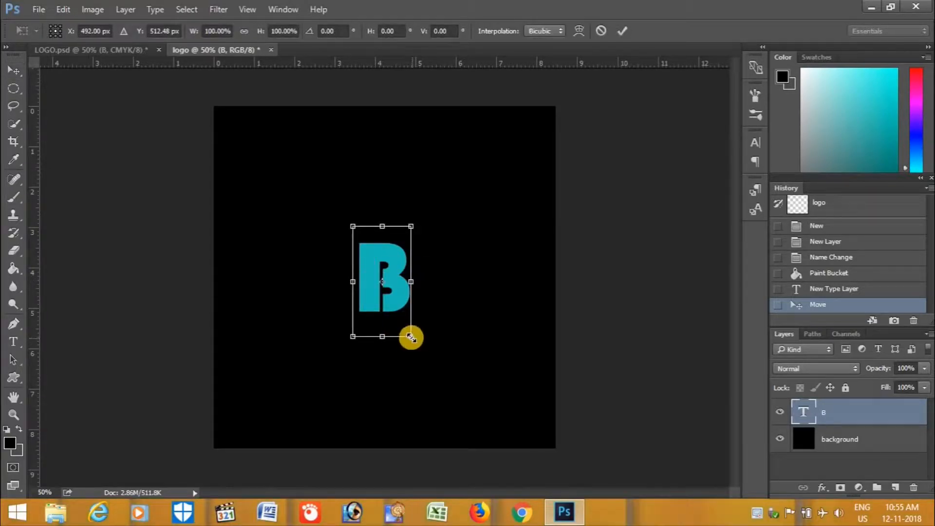
drag(411, 337, 427, 355)
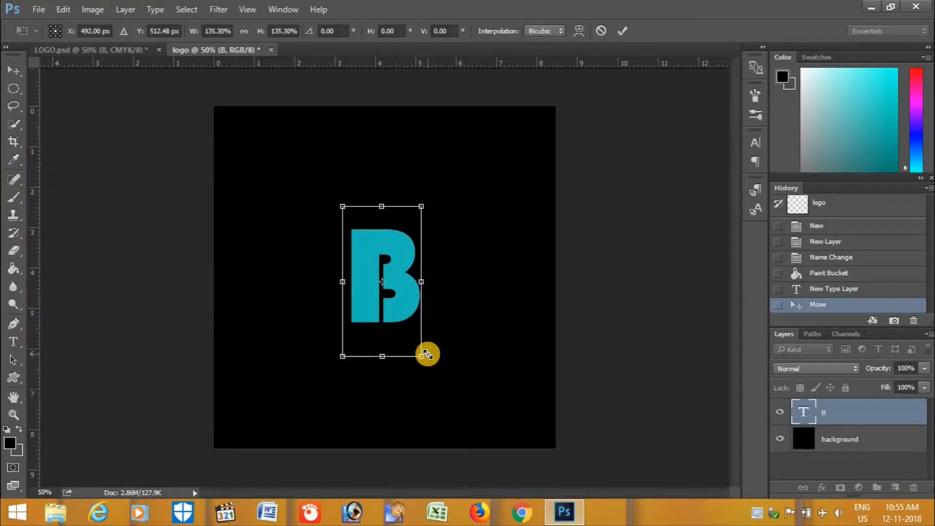
key(Return)
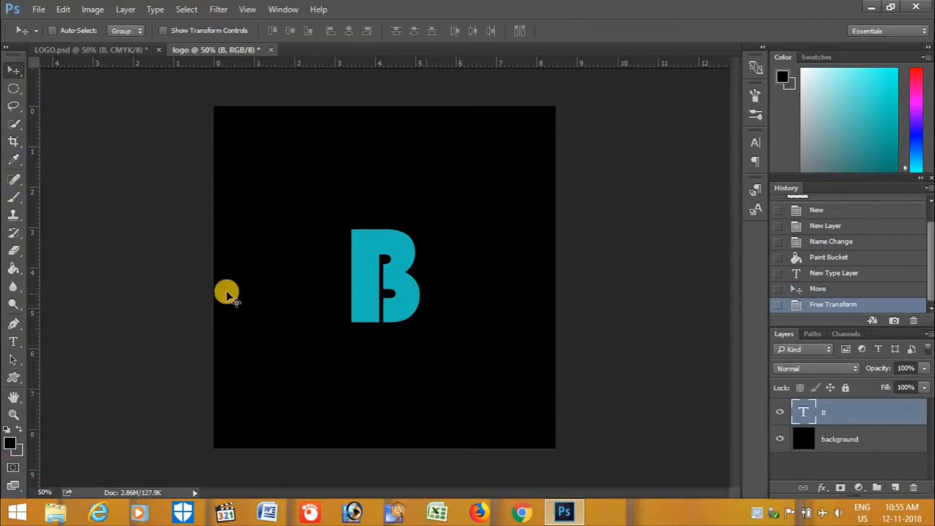
Make a circular Elliptical Marquee selection around the letter B and nudge it left to centre it on the letter
click(123, 49)
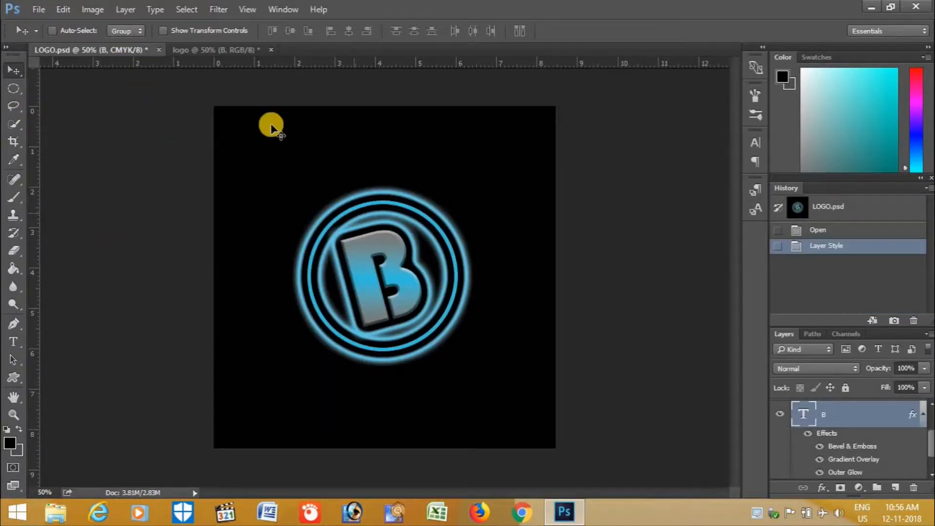
click(217, 49)
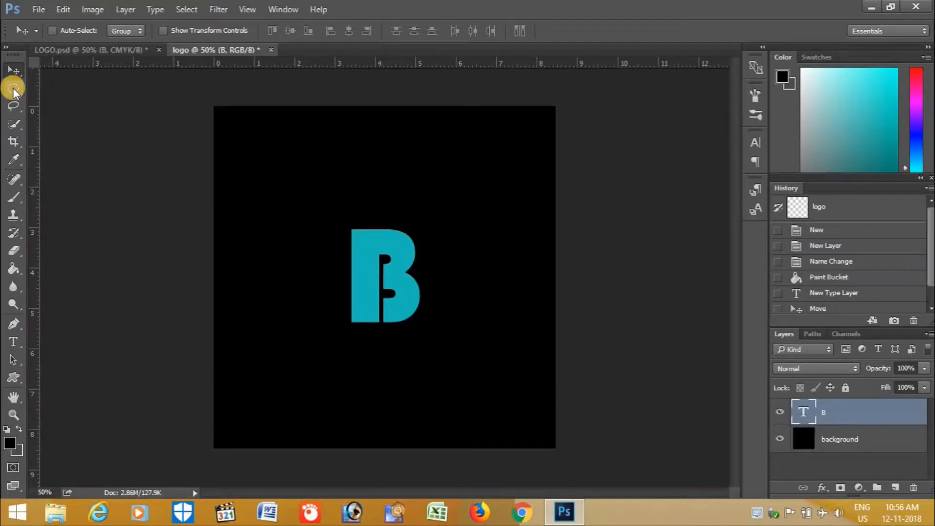
click(12, 88)
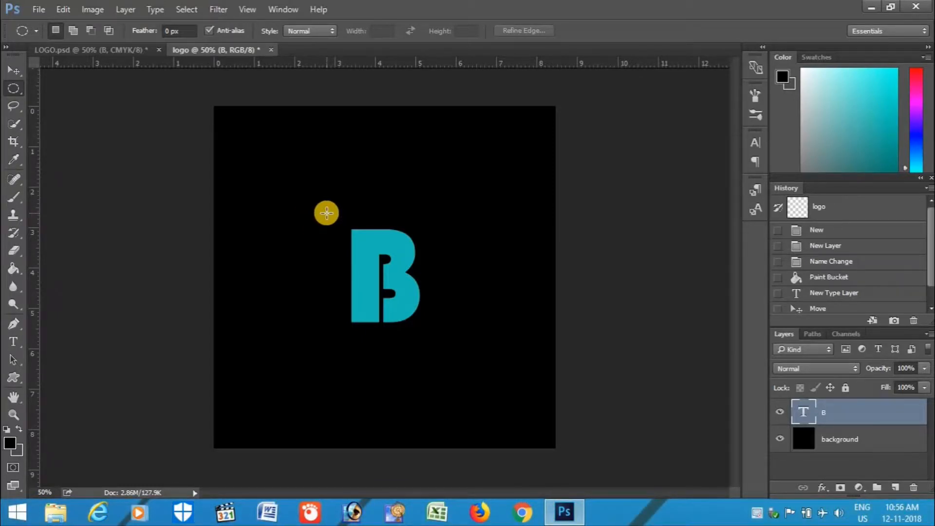
drag(326, 213, 453, 378)
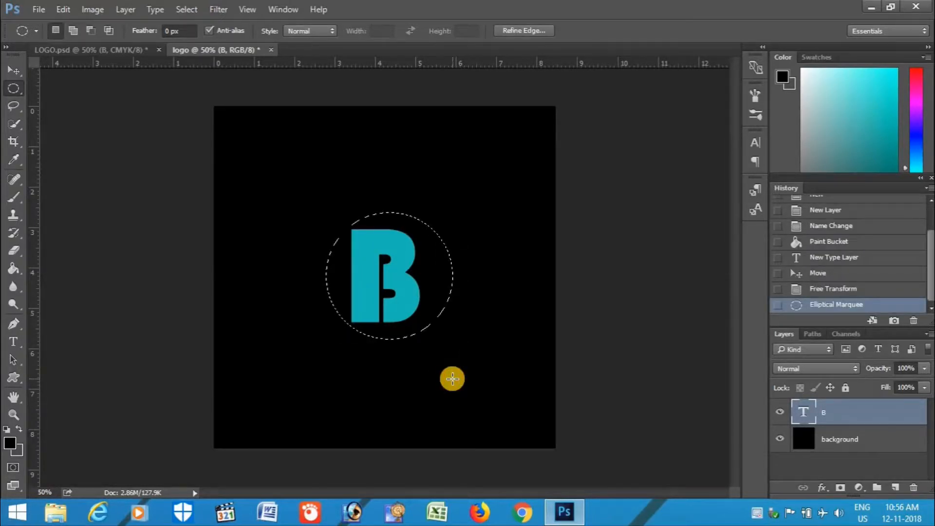
key(Left)
key(Left)
key(Left)
key(Left)
key(Left)
key(Left)
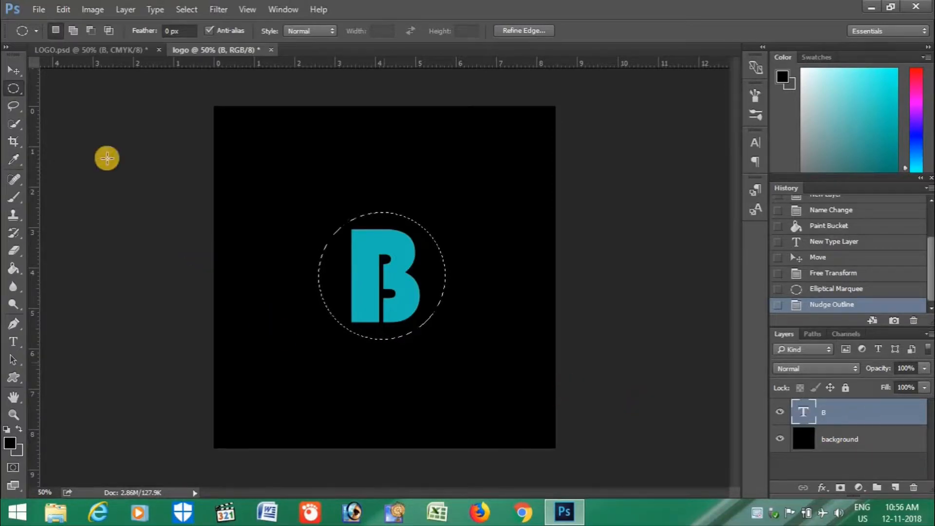
Add a new layer above the letter B layer and name it circle
right_click(327, 251)
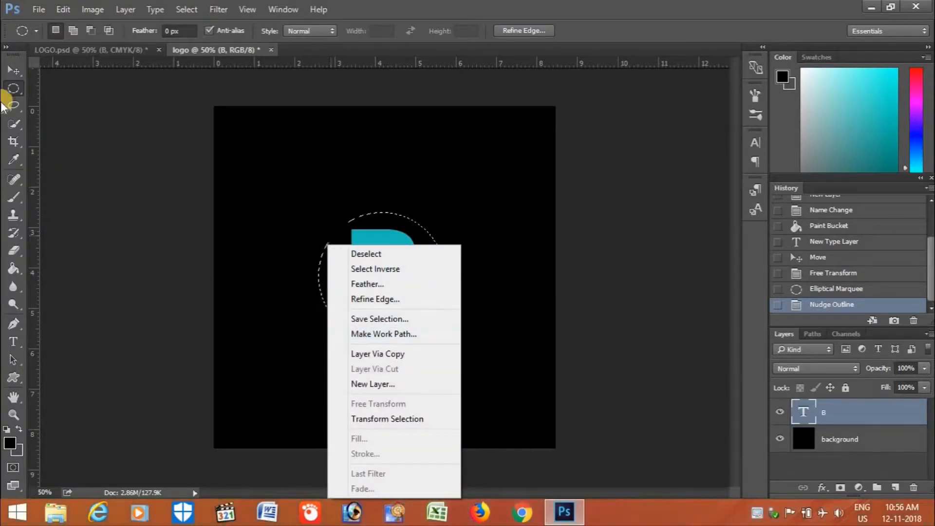
click(103, 154)
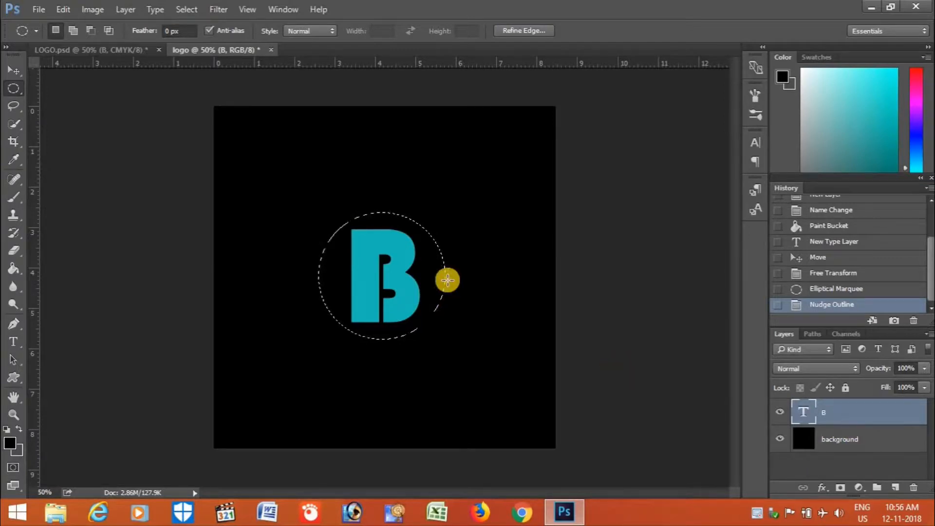
click(899, 488)
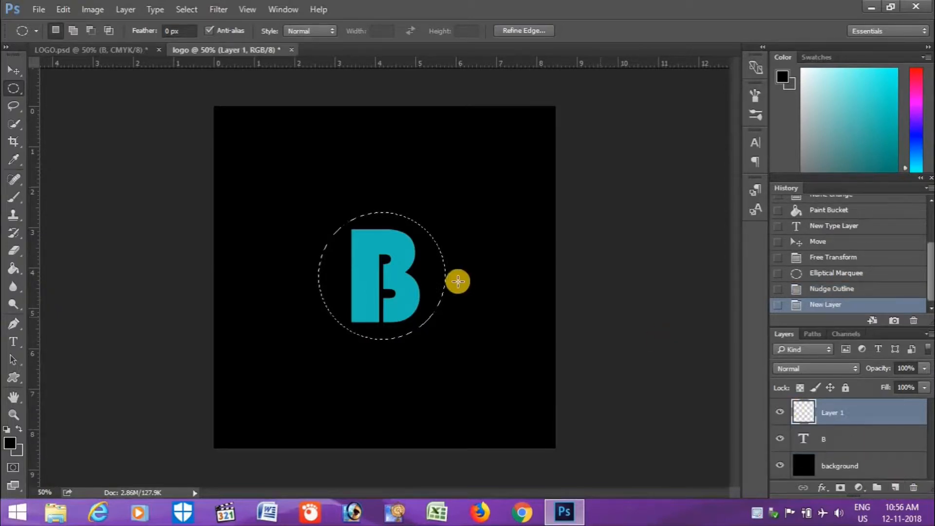
double_click(834, 414)
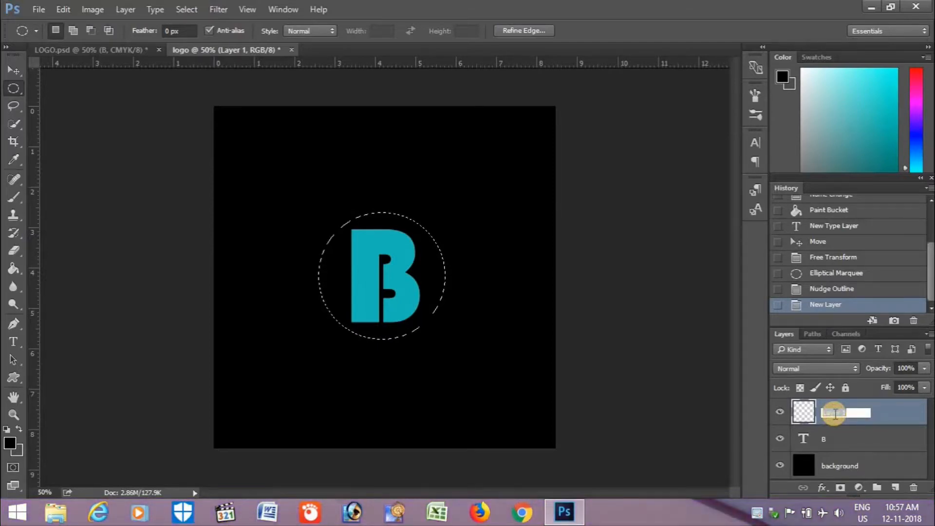
text(circ)
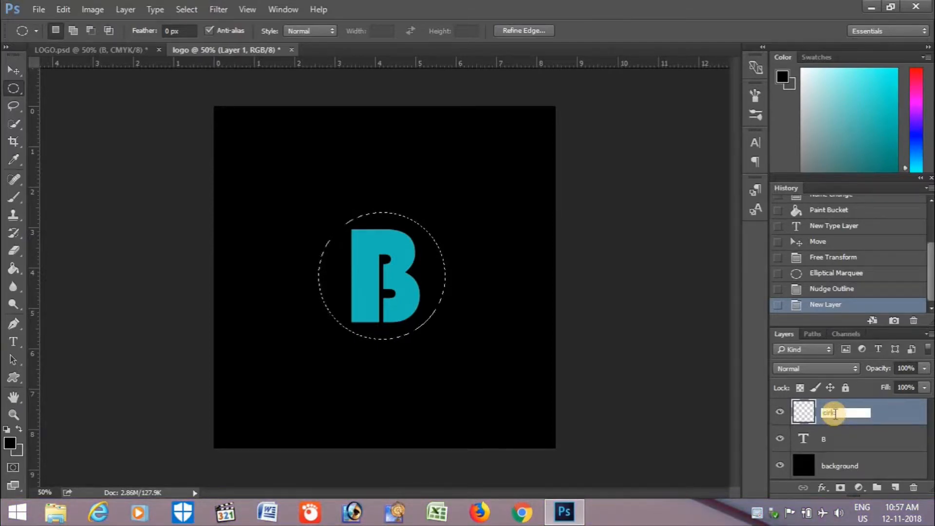
text(l)
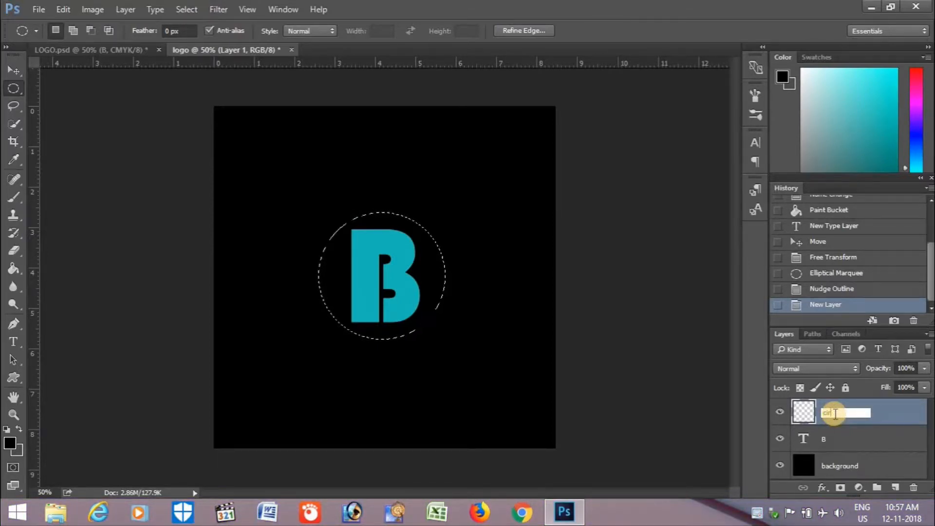
text(e)
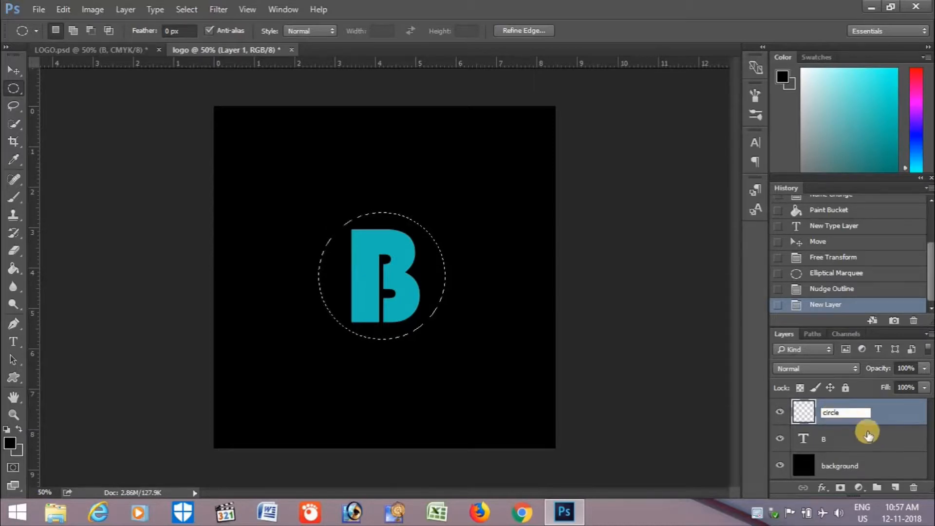
key(Return)
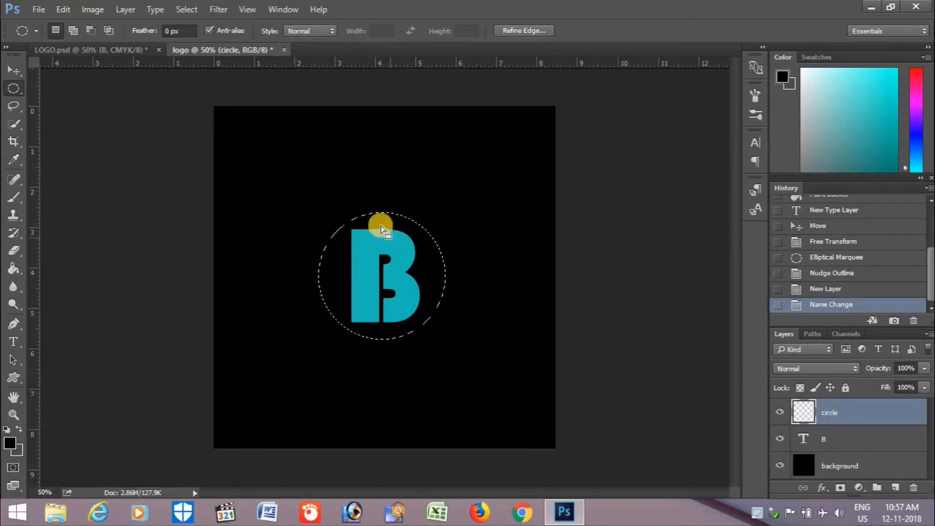
Stroke the circular selection on the circle layer 10 px inside in a brighter teal based on the letter's colour, and deselect
right_click(366, 219)
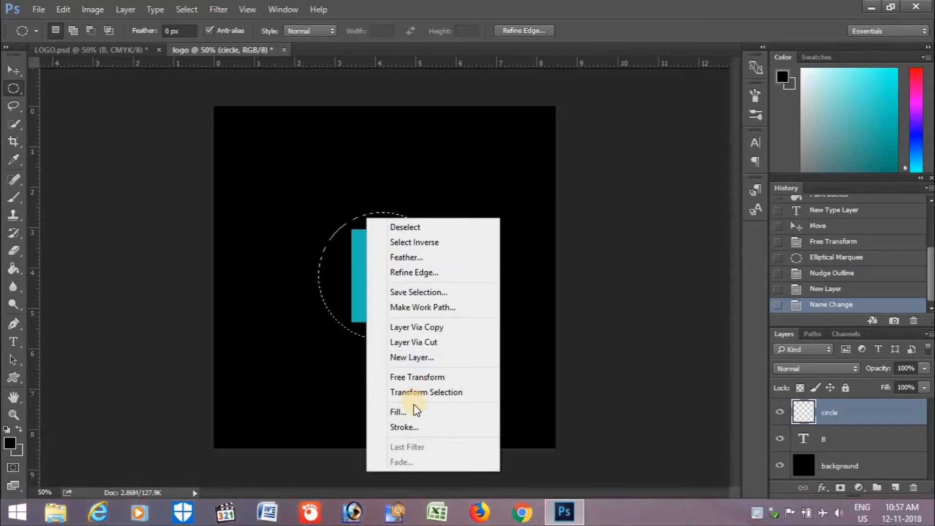
click(415, 429)
click(621, 171)
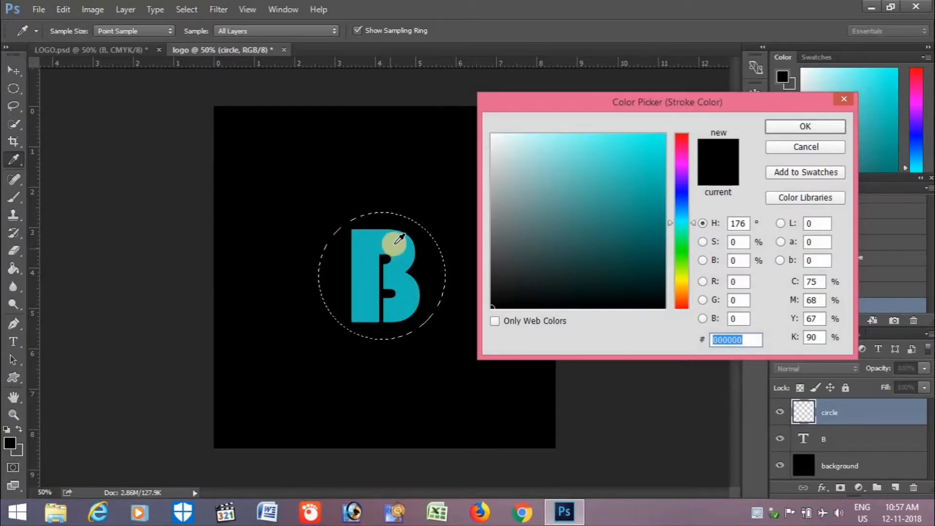
click(399, 239)
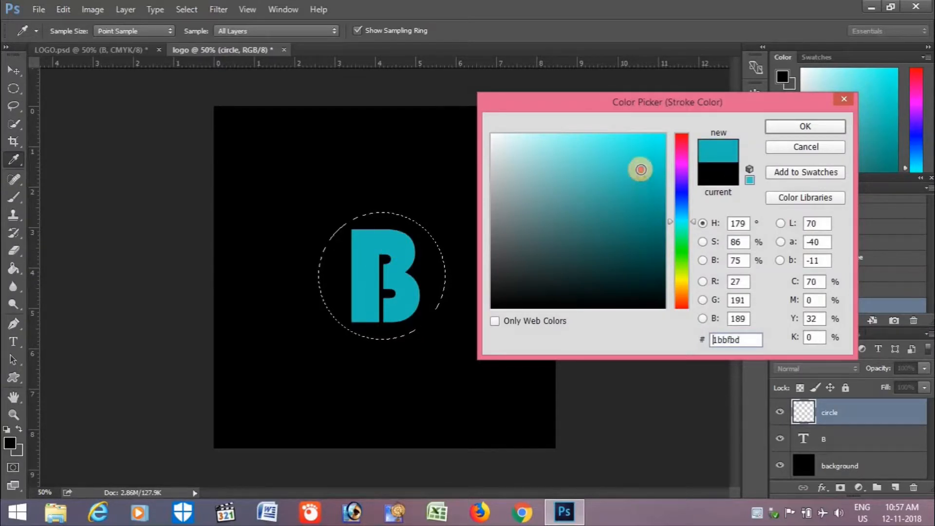
drag(641, 170, 638, 153)
click(807, 128)
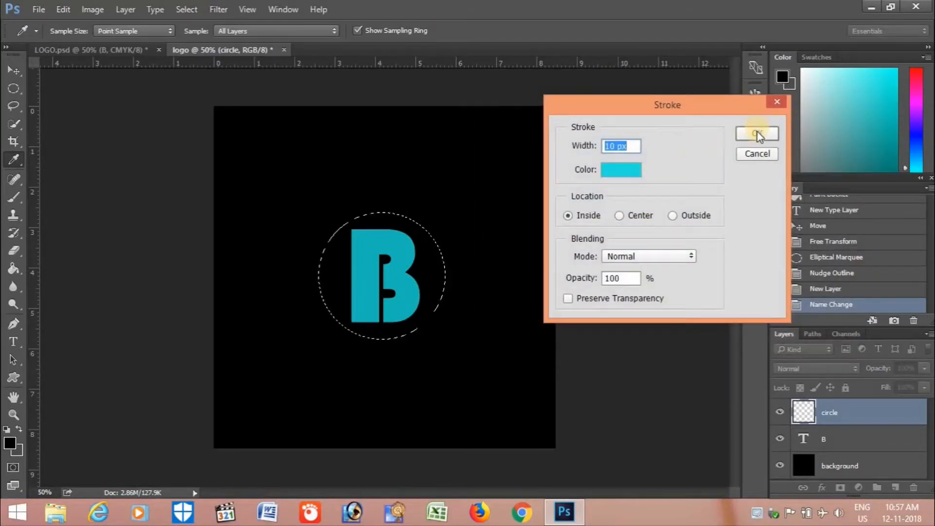
click(757, 135)
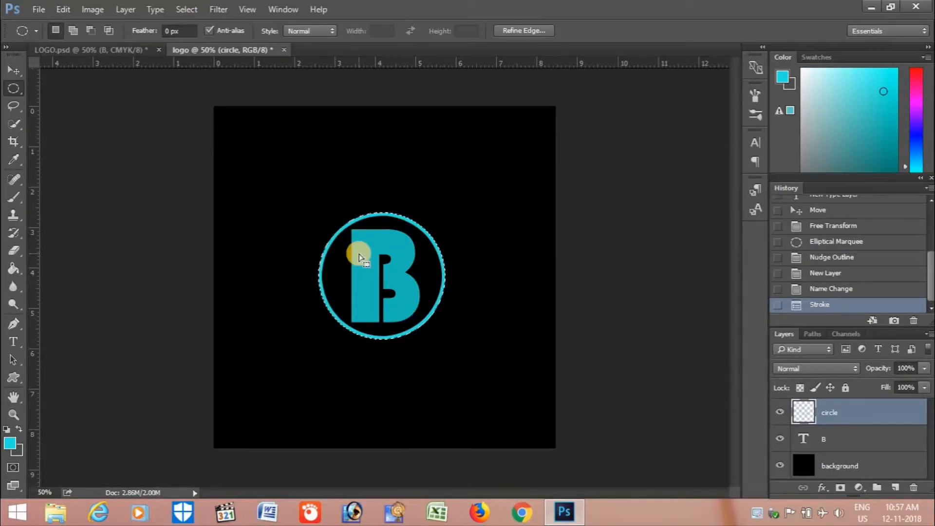
click(359, 257)
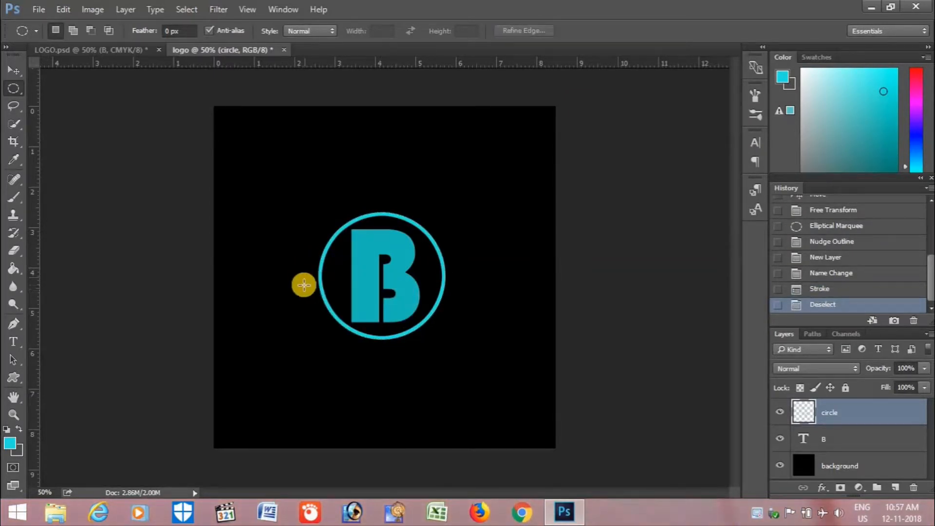
Scale the circle ring proportionally from its centre to about 119% and compare it with the finished LOGO.psd
key(ctrl+t)
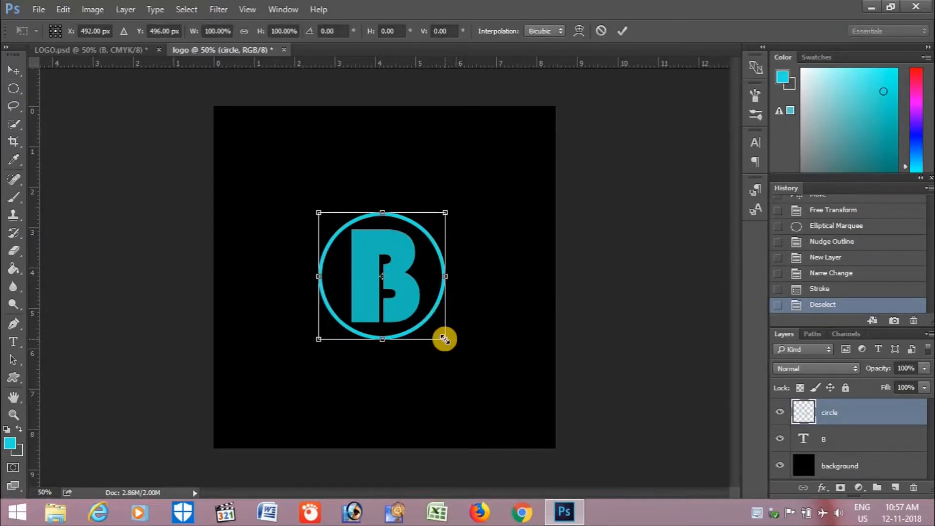
drag(444, 340, 457, 351)
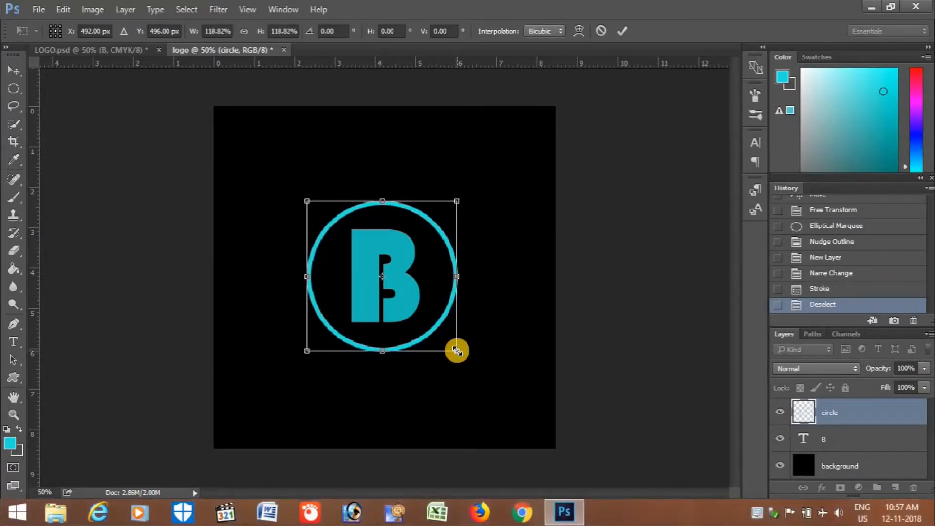
key(Return)
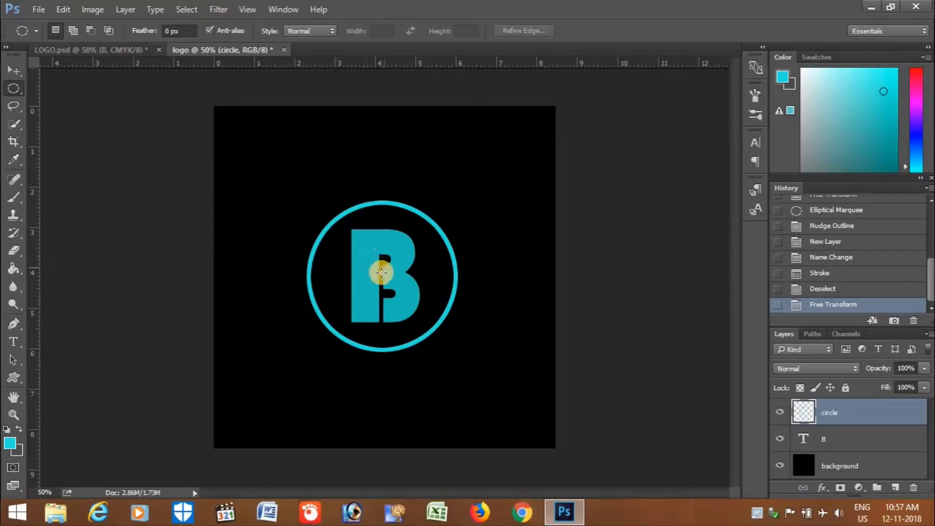
click(118, 50)
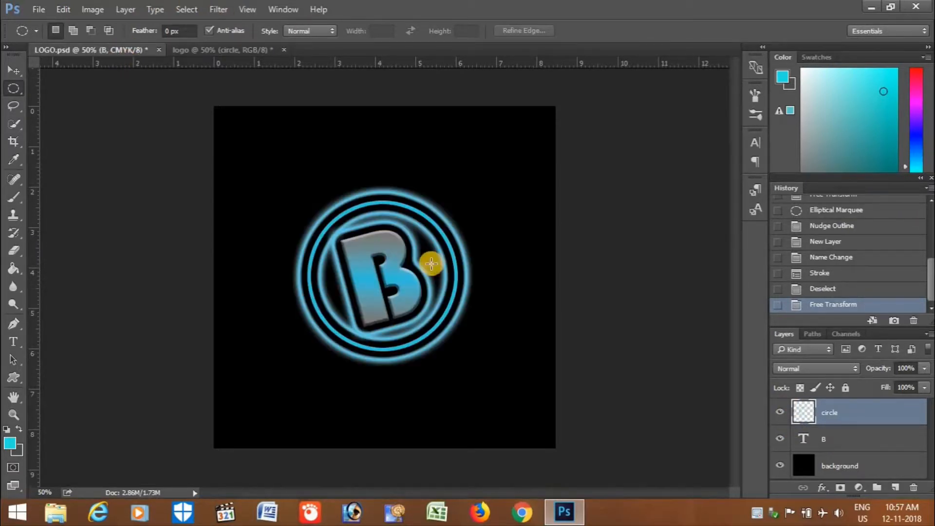
click(233, 51)
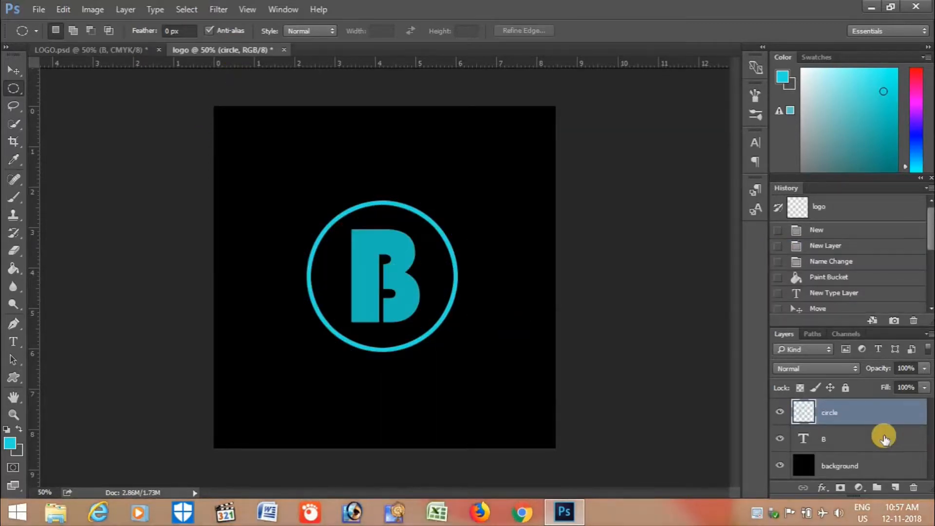
Rotate the letter B slightly counter-clockwise inside the ring, tilting it like the one in LOGO.psd
click(884, 438)
key(ctrl+t)
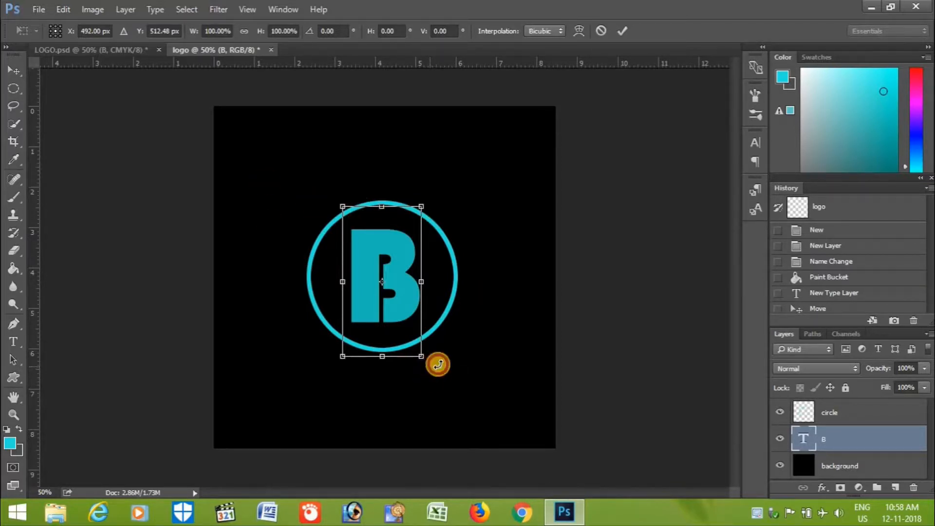
drag(437, 364, 457, 349)
key(Return)
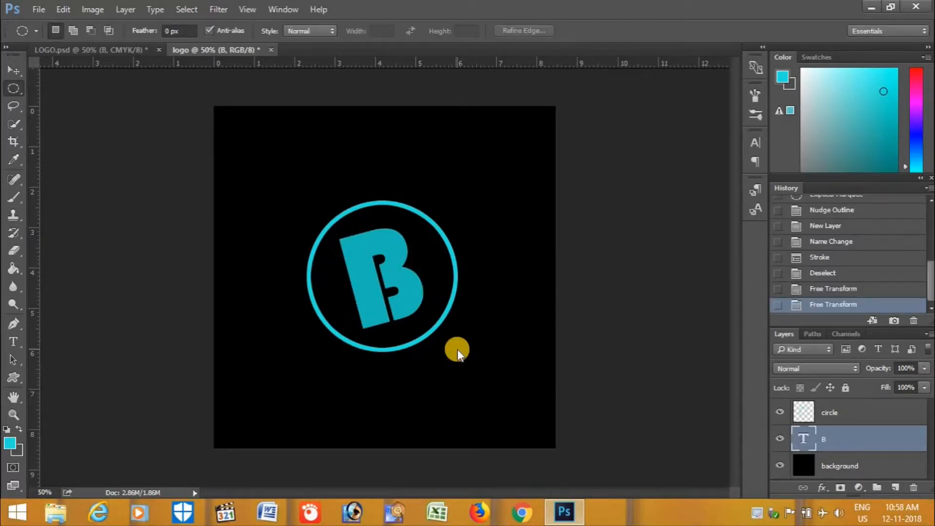
Give layer B a smooth Inner Bevel with depth 358% and size 7 px, plus a blue Outer Glow with spread 33% and size 46 px
double_click(853, 442)
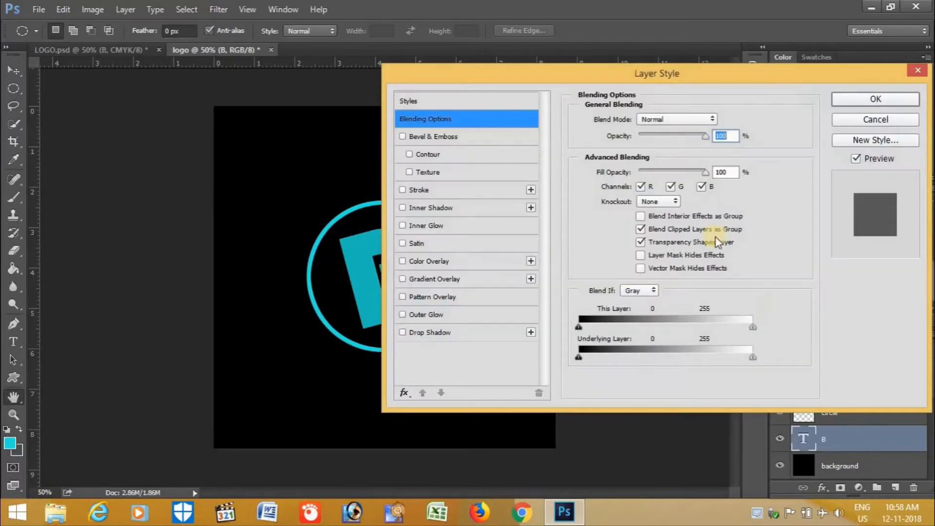
drag(527, 75, 618, 77)
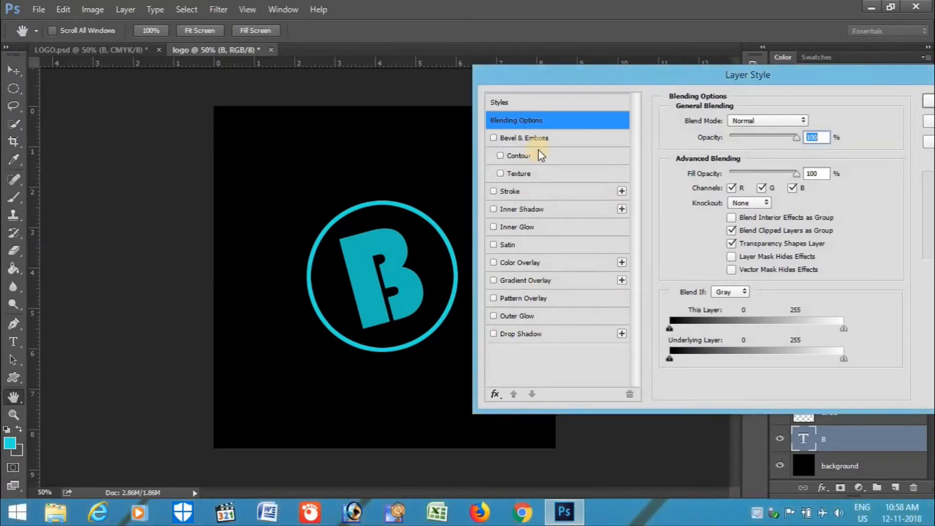
click(554, 139)
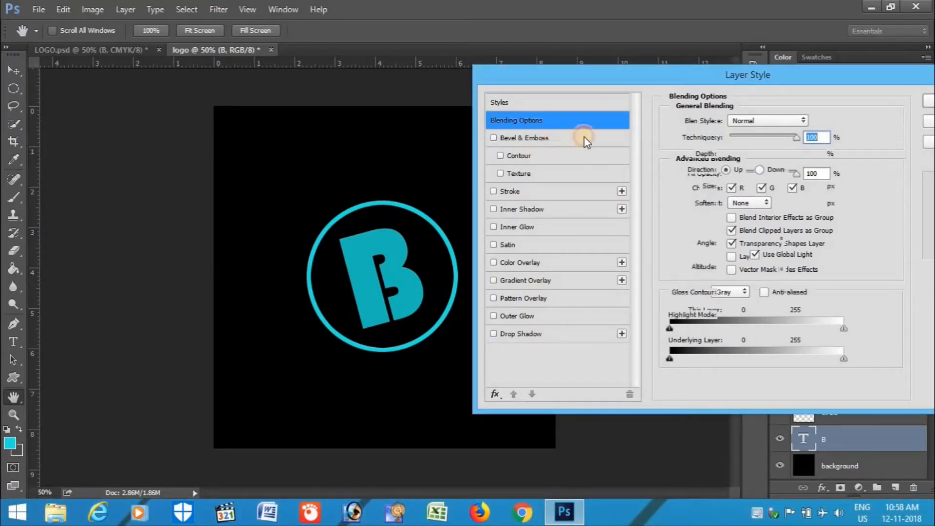
drag(690, 81, 613, 79)
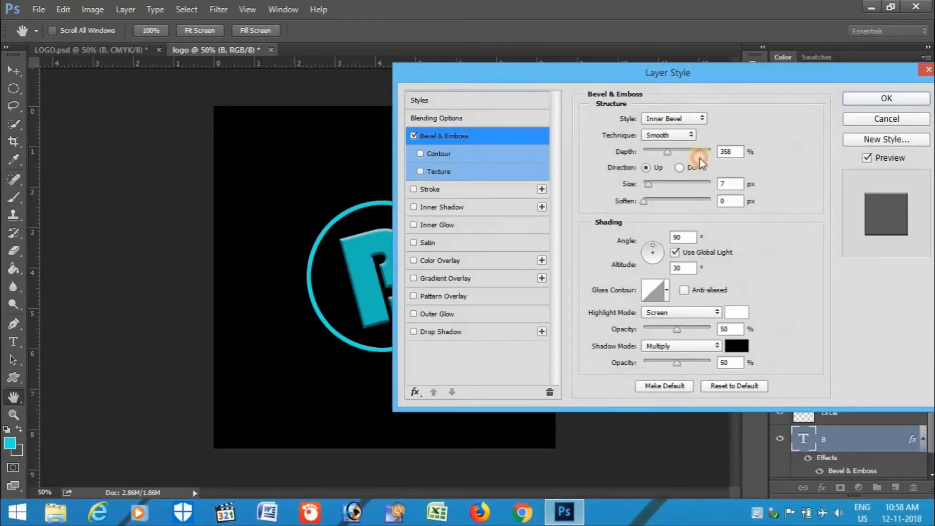
drag(730, 153, 704, 184)
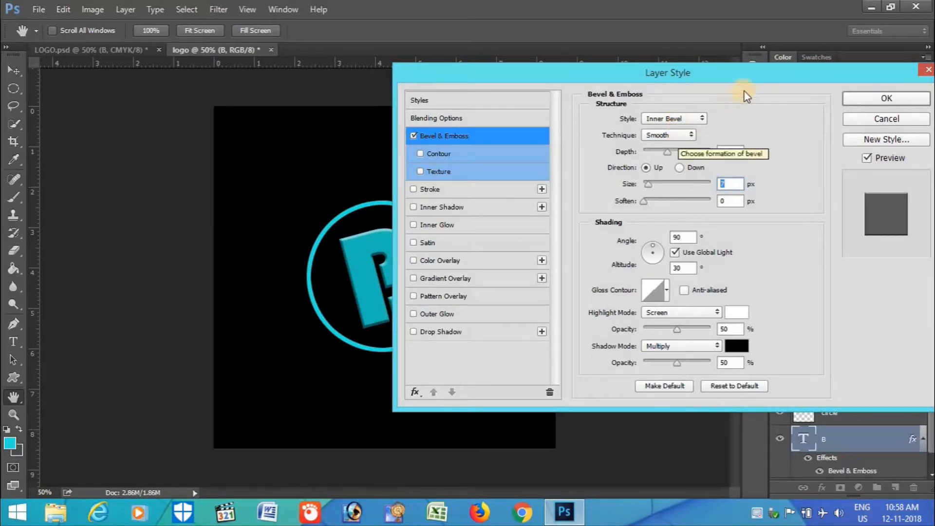
drag(735, 69, 840, 62)
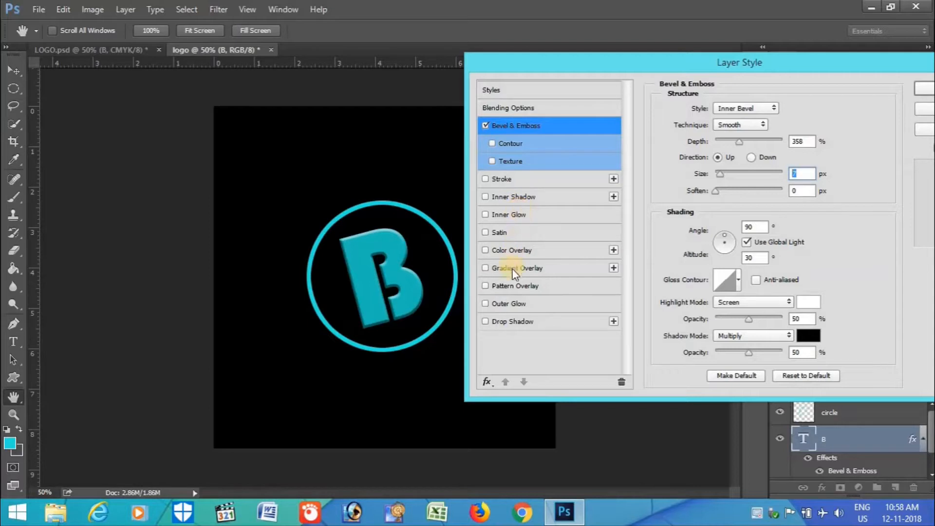
click(513, 302)
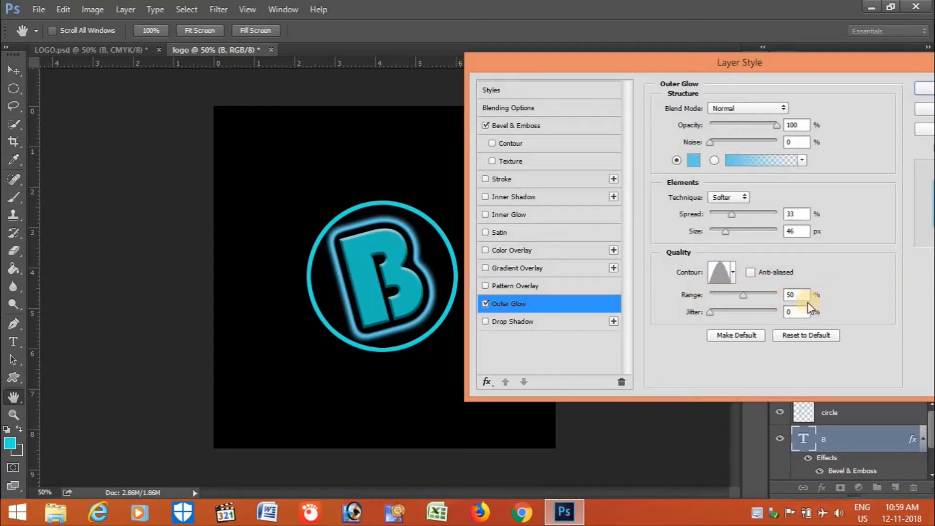
Add a Reflected Gradient Overlay at -90° to layer B using the cyan-to-dark-grey preset, and apply the layer style
click(518, 268)
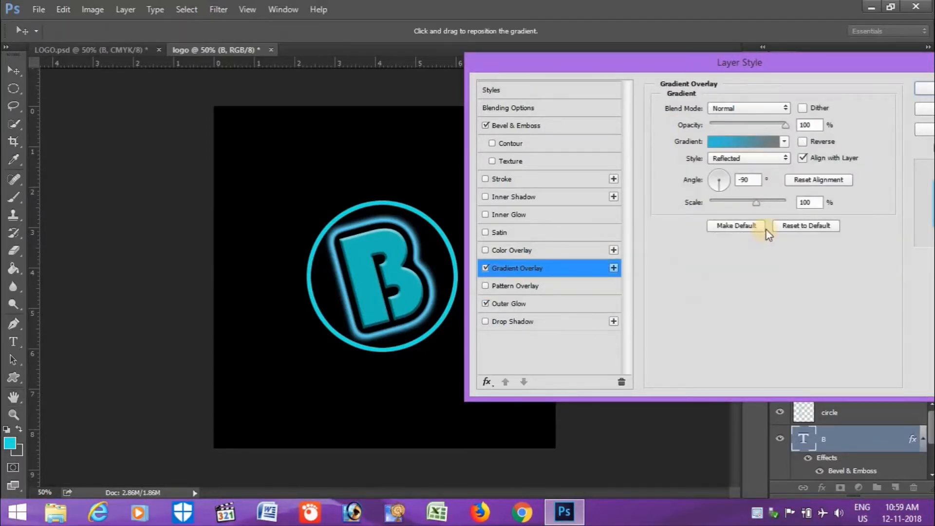
click(784, 141)
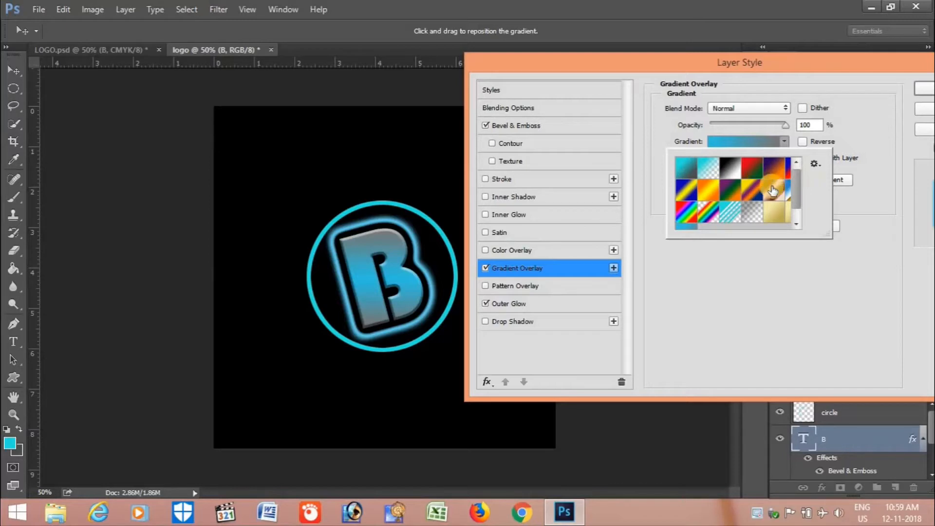
click(750, 260)
click(785, 141)
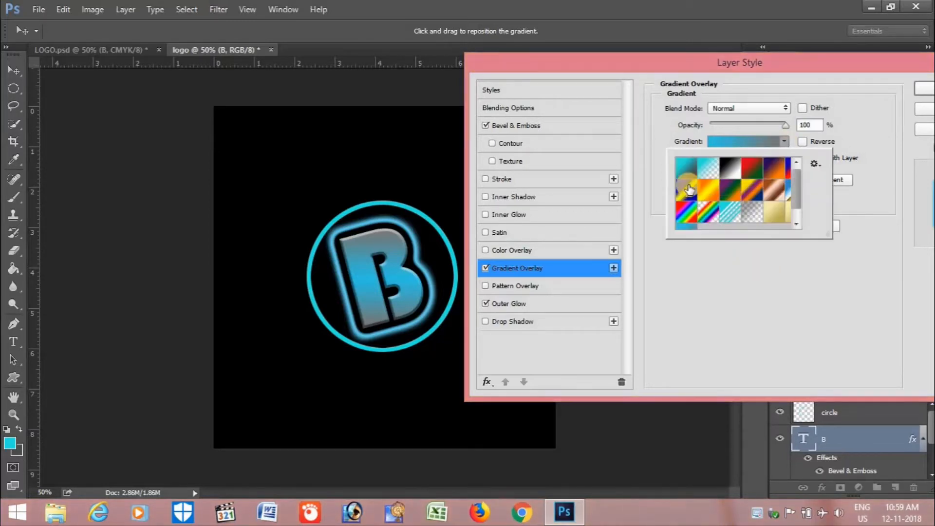
click(690, 171)
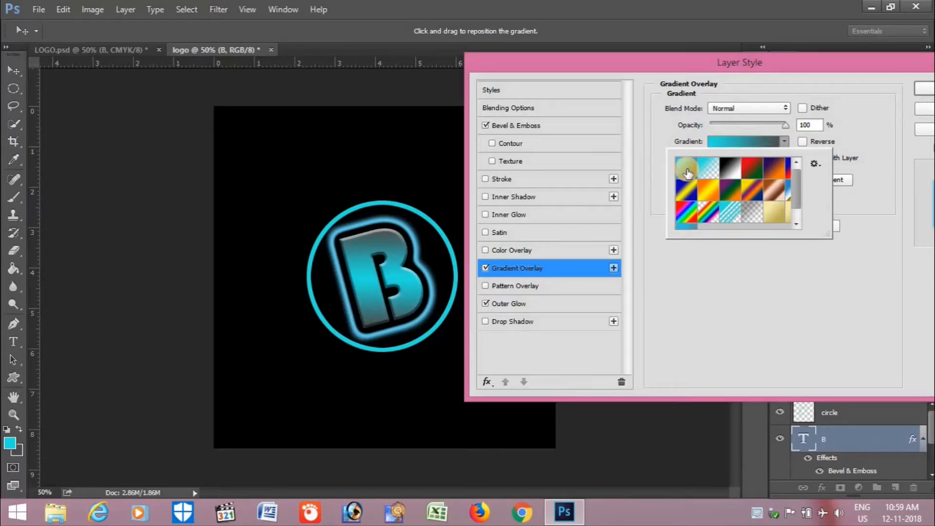
click(776, 273)
drag(833, 68, 810, 70)
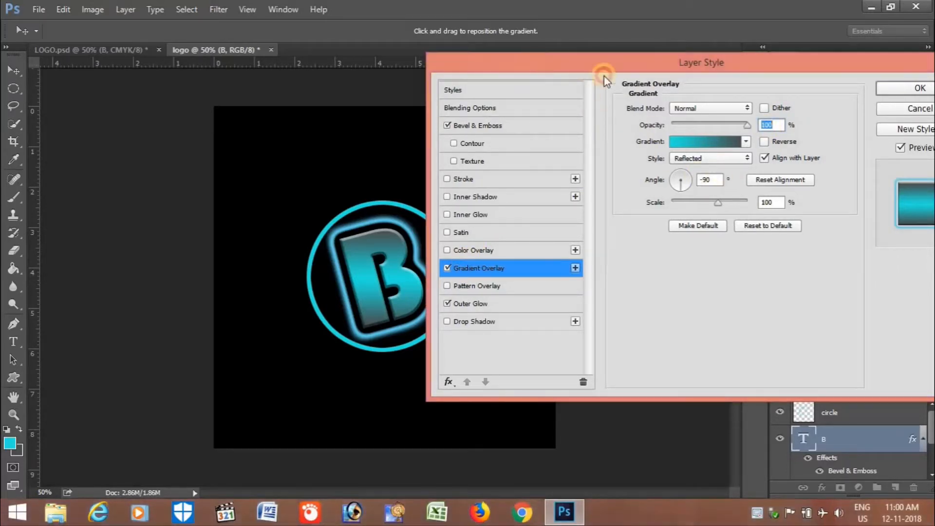
drag(626, 67, 494, 65)
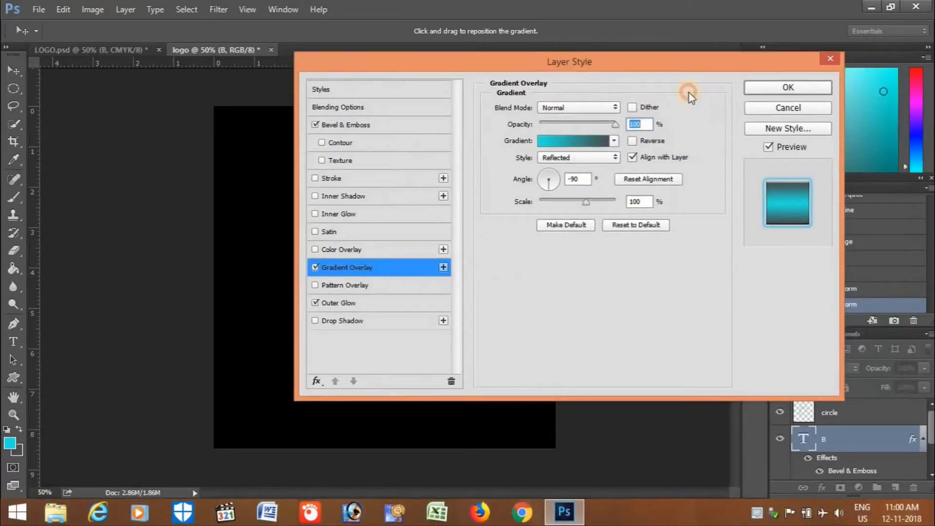
click(778, 91)
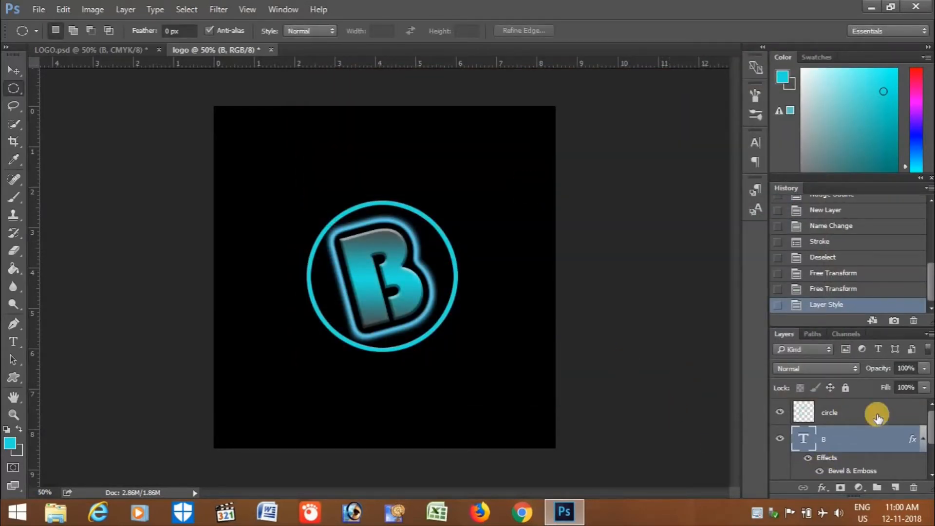
Compare the logo with the finished LOGO.psd and add a blue Outer Glow with spread 33% and size 46 px to the circle layer
click(95, 51)
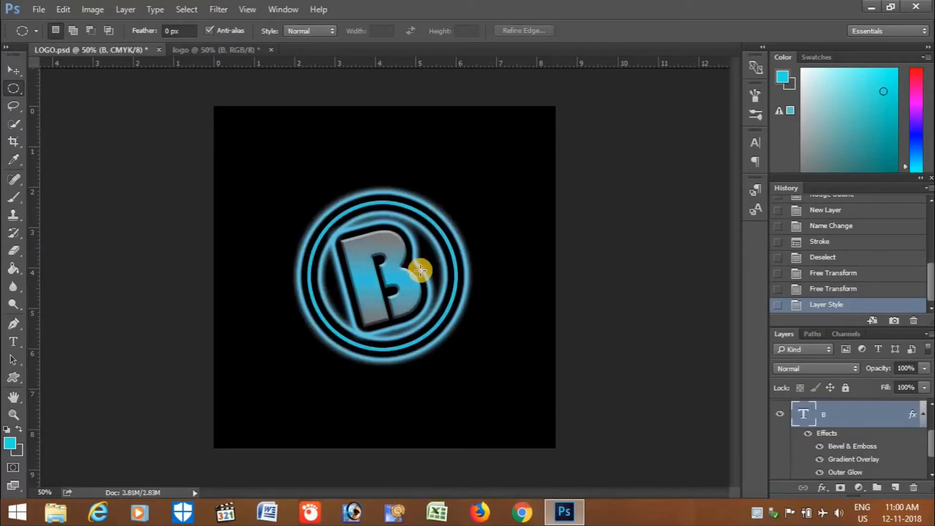
click(241, 53)
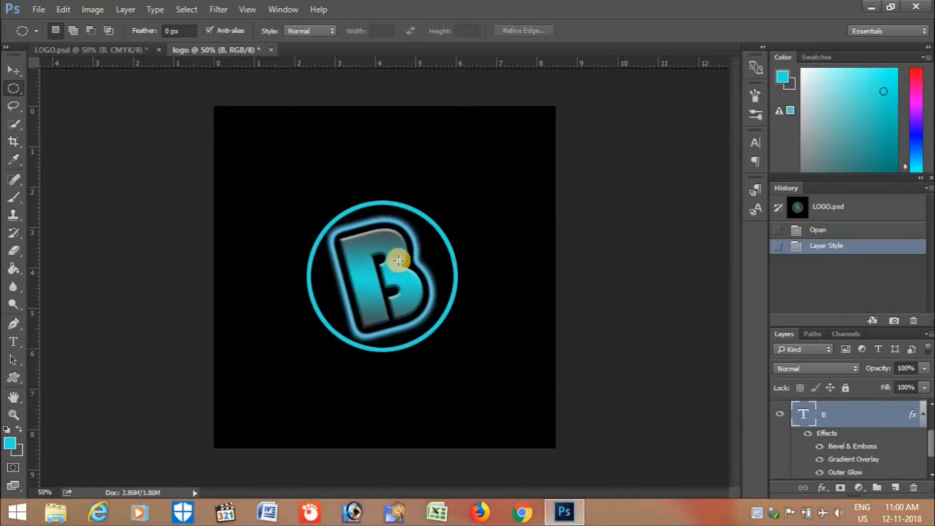
scroll(868, 427, up, 1)
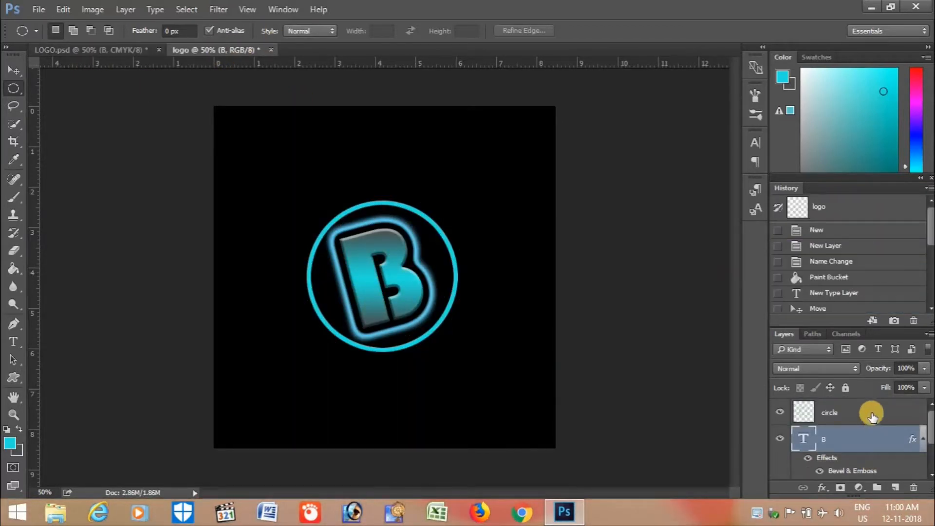
double_click(872, 414)
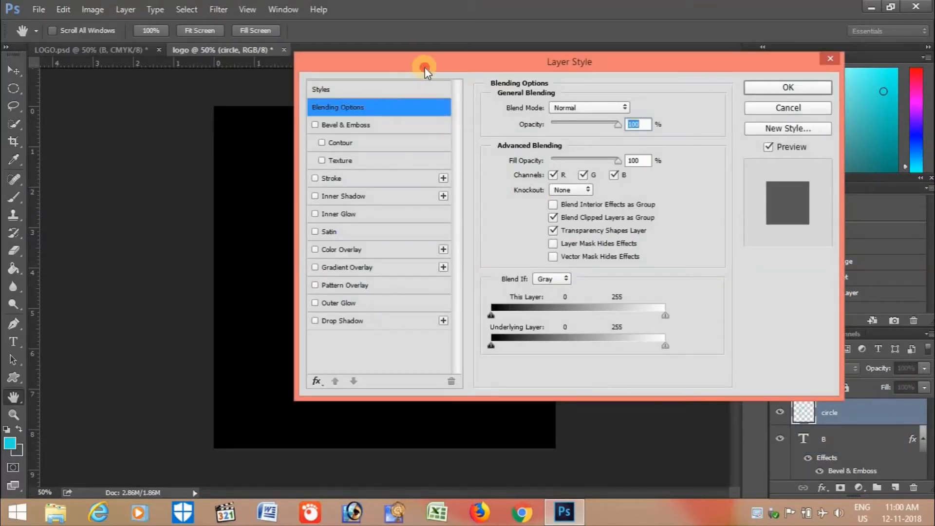
drag(426, 65, 585, 63)
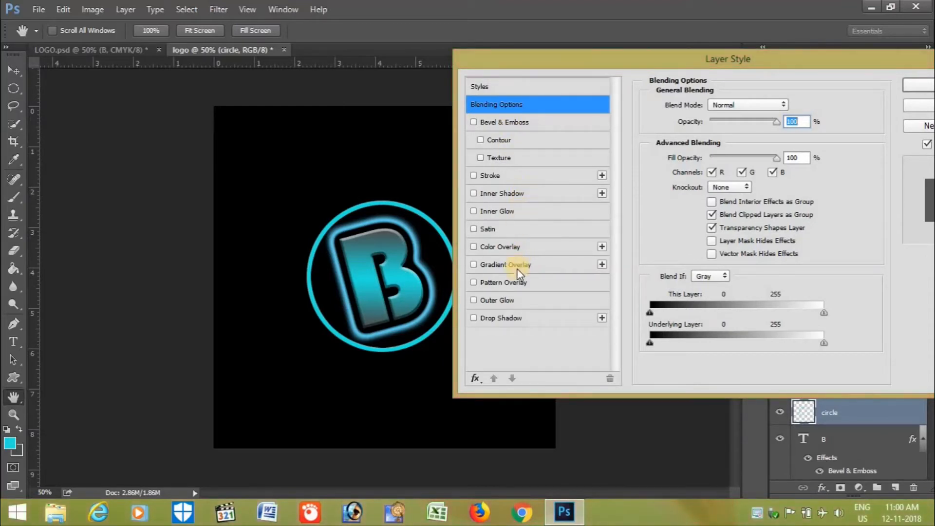
click(524, 300)
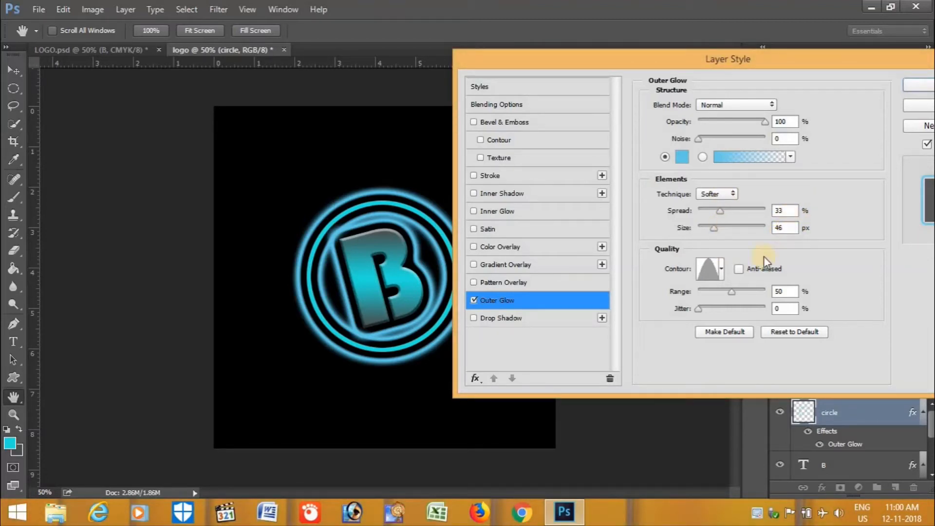
Use the single-peak contour for the circle layer's Outer Glow and apply the layer style
click(722, 269)
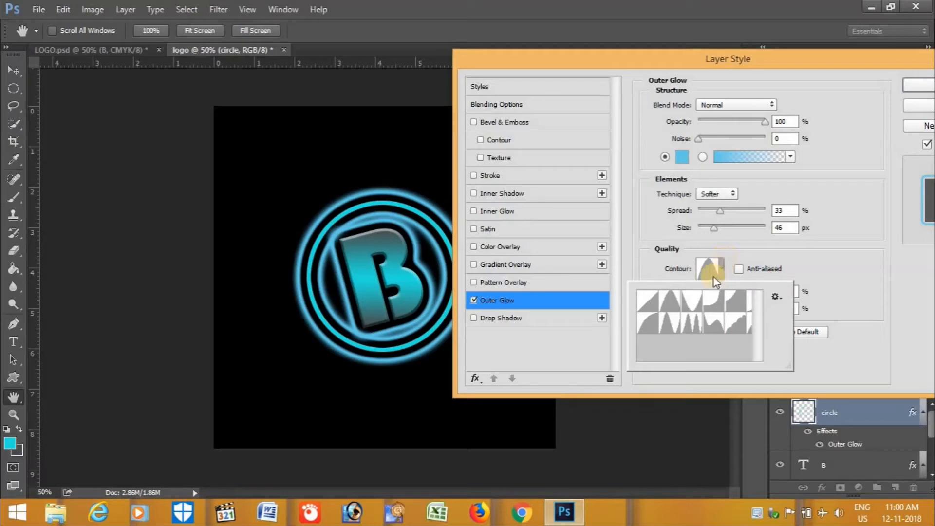
click(674, 304)
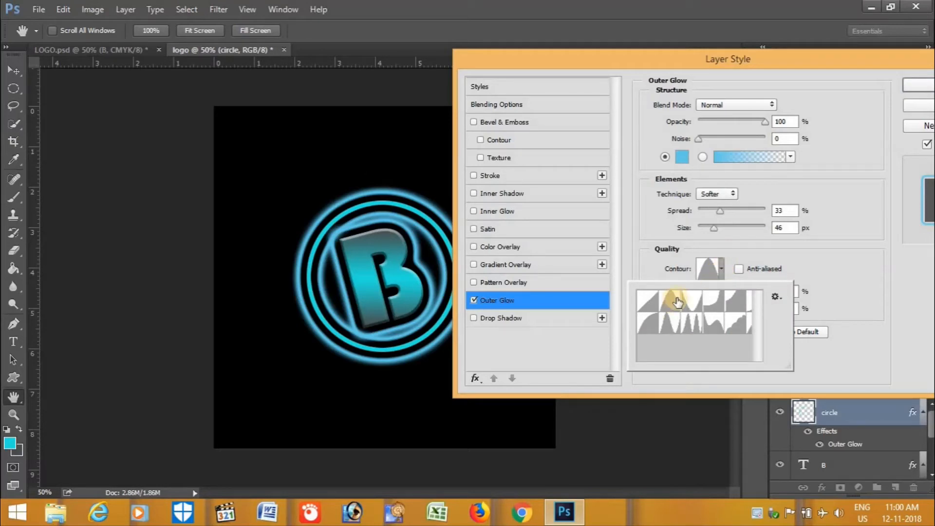
click(845, 273)
drag(804, 60, 841, 69)
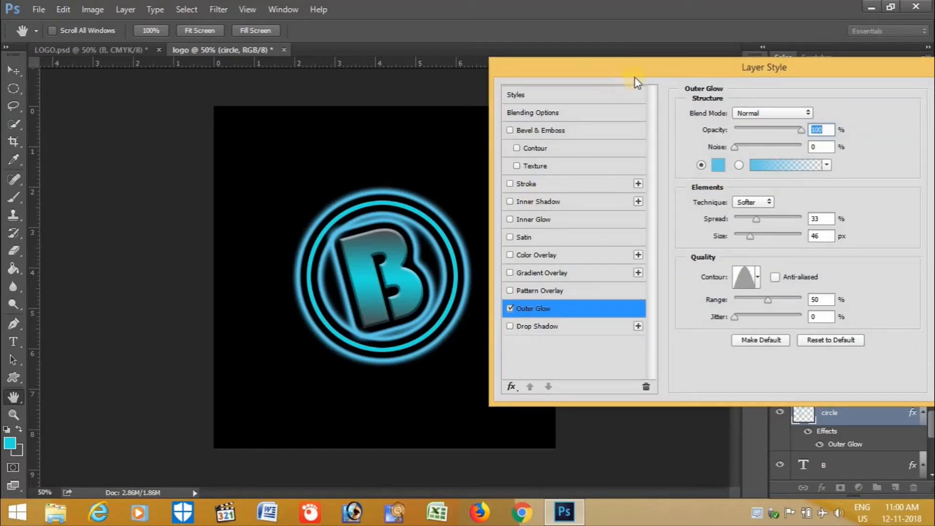
drag(591, 63, 565, 61)
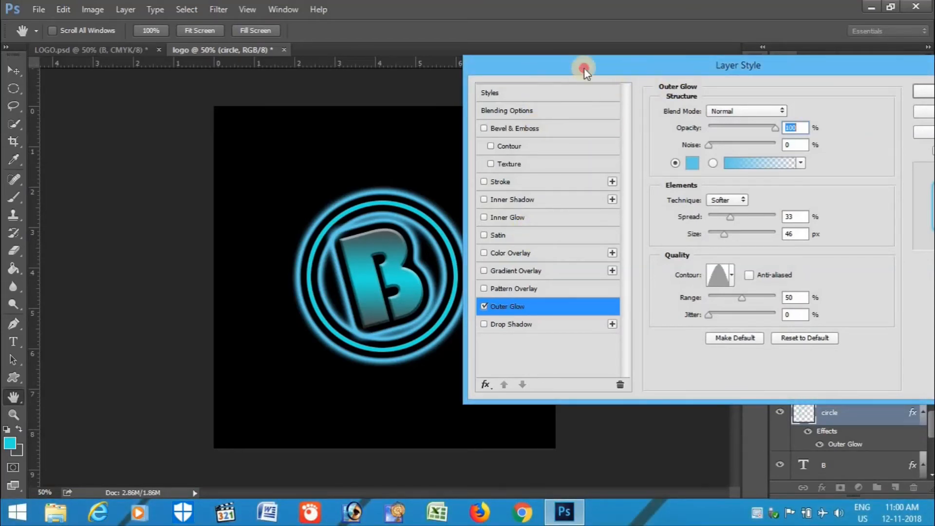
drag(584, 68, 436, 57)
click(809, 82)
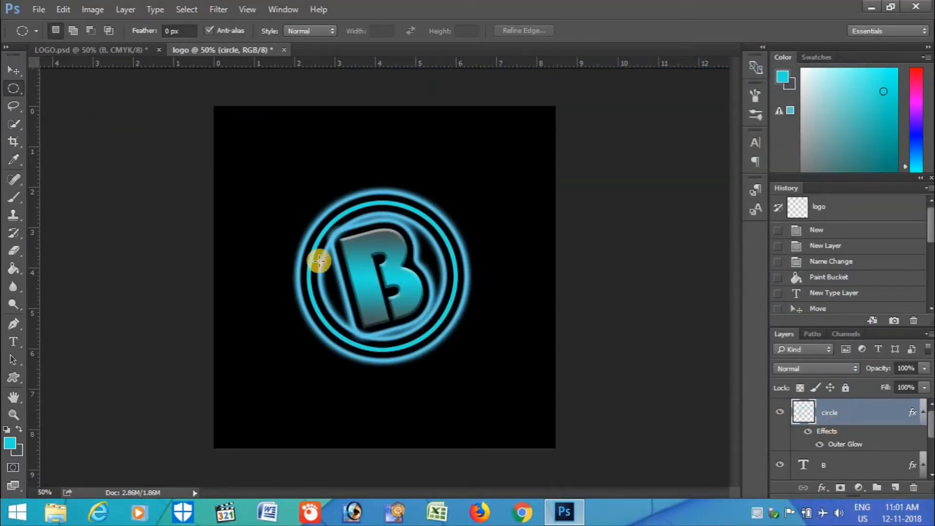
Scale the circle layer's ring proportionally from its centre to about 111%
click(884, 420)
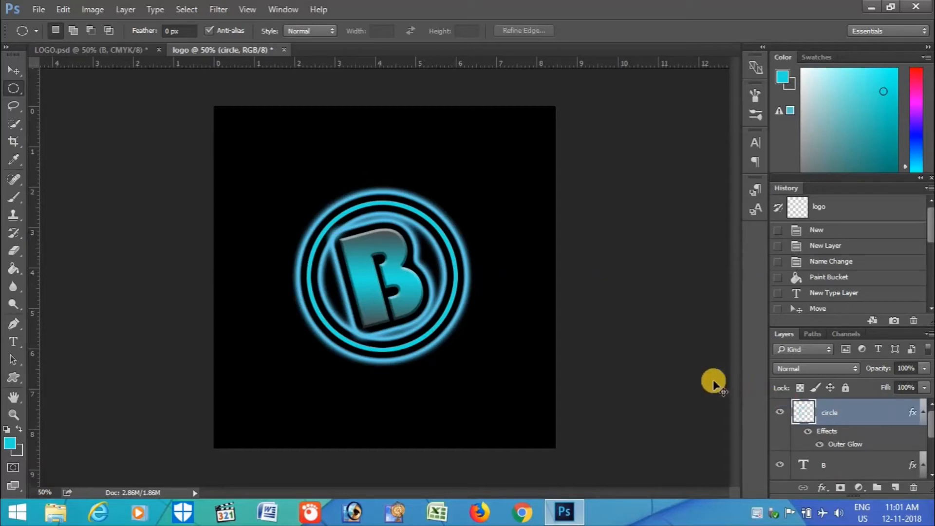
key(ctrl+t)
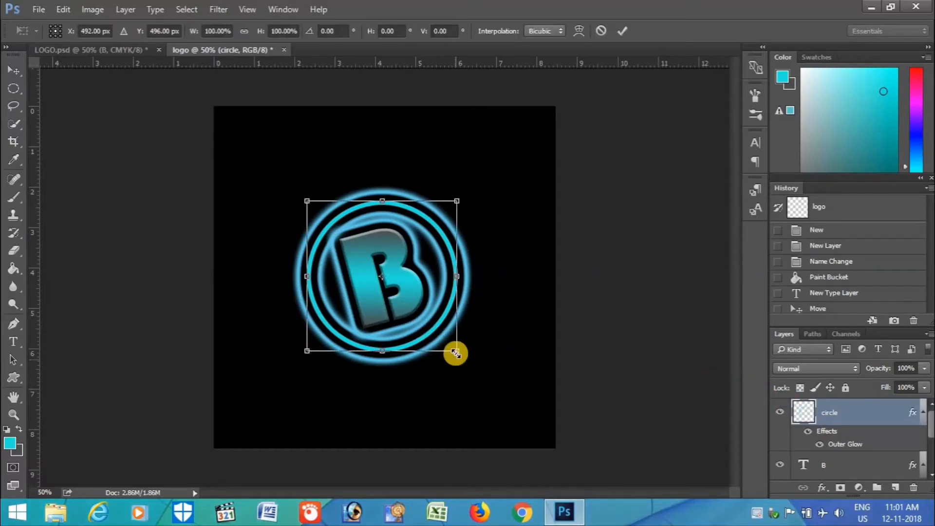
drag(456, 354, 467, 360)
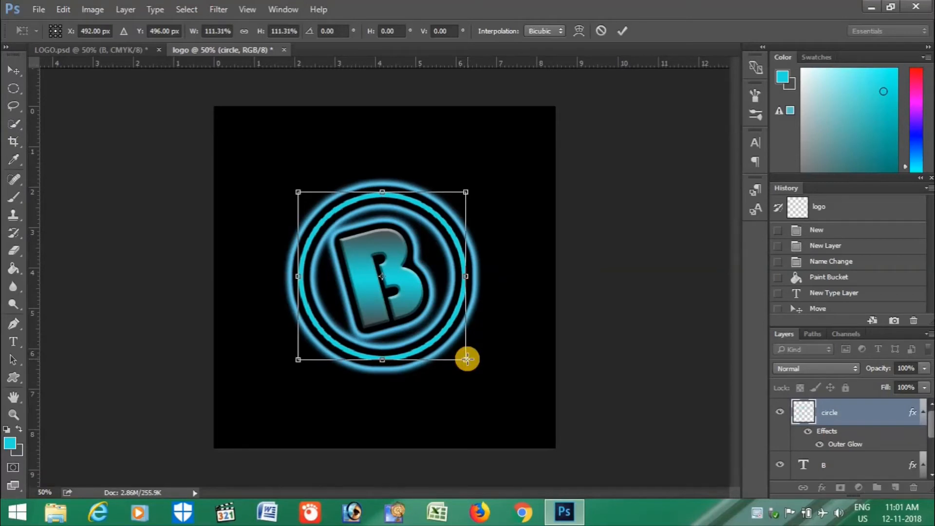
key(Return)
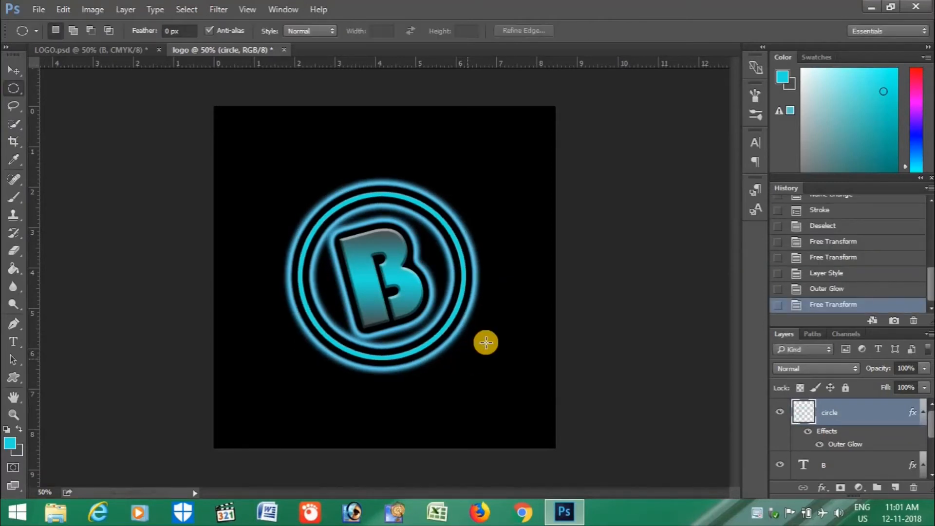
Nudge the ring in small steps with the Move tool to centre it around the letter B
click(13, 70)
key(Right)
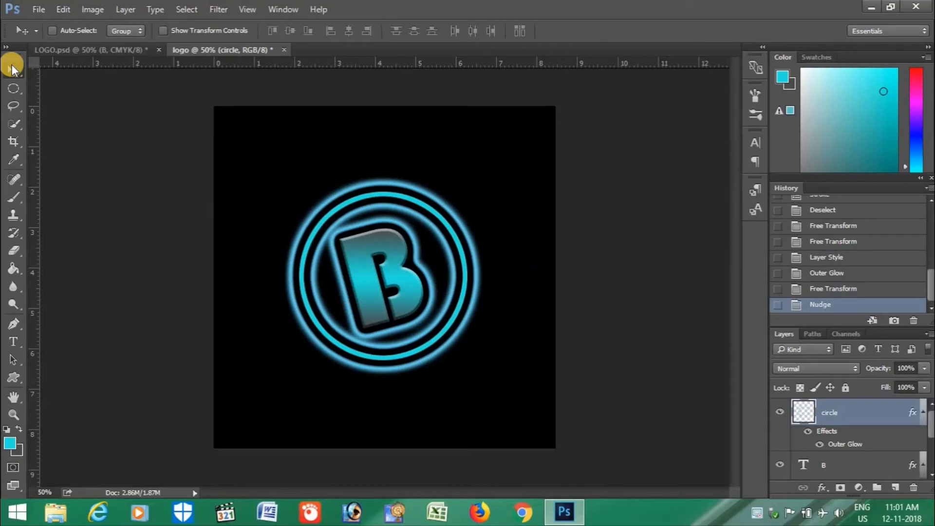
key(Left)
key(Up)
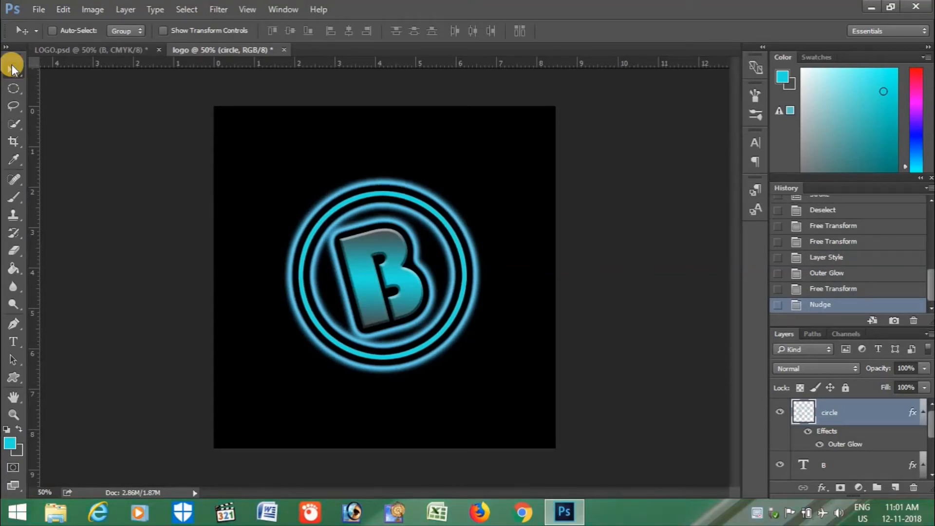
key(Left)
key(Down)
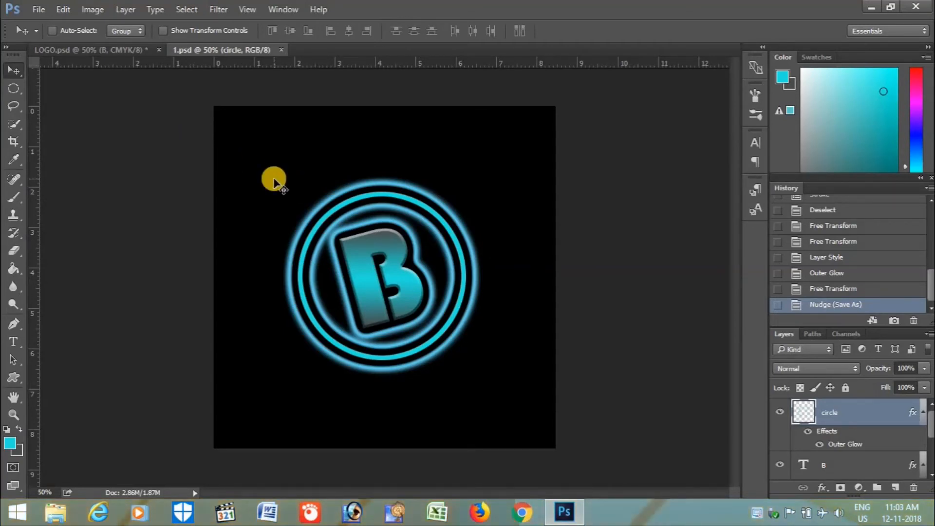
Save a PNG copy named logo in the logo folder, with Smallest / Slow compression and no interlacing
click(38, 7)
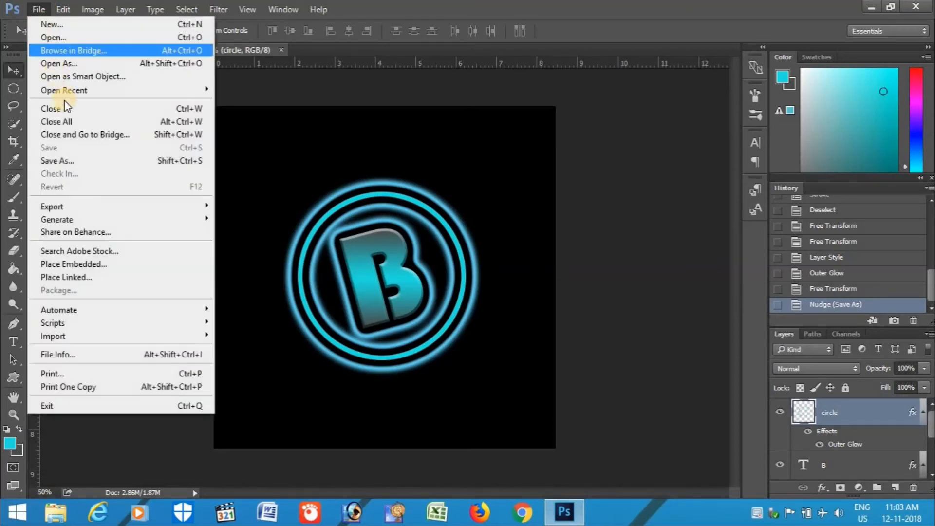
click(69, 161)
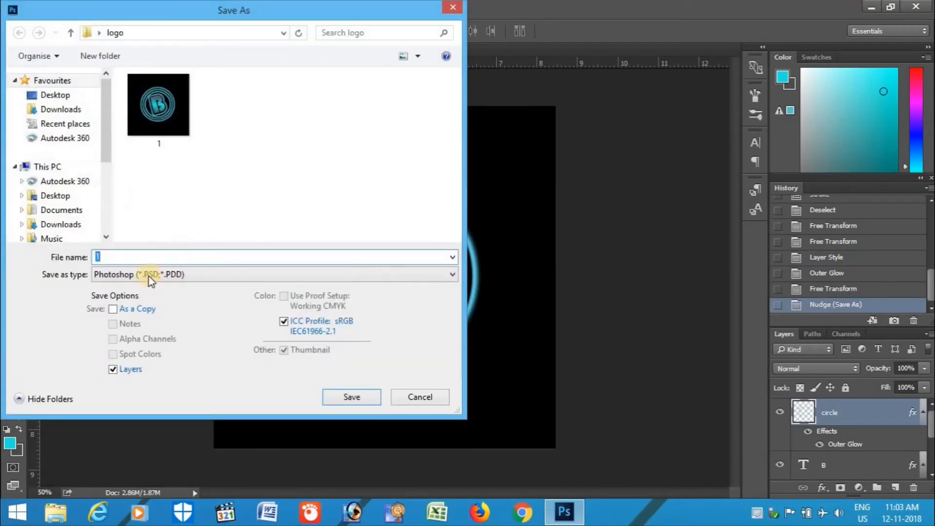
click(113, 258)
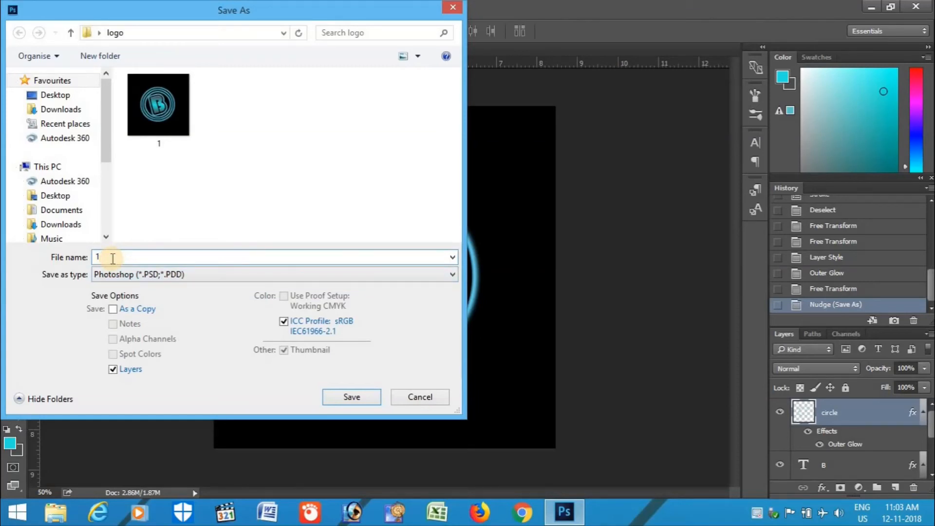
key(BackSpace)
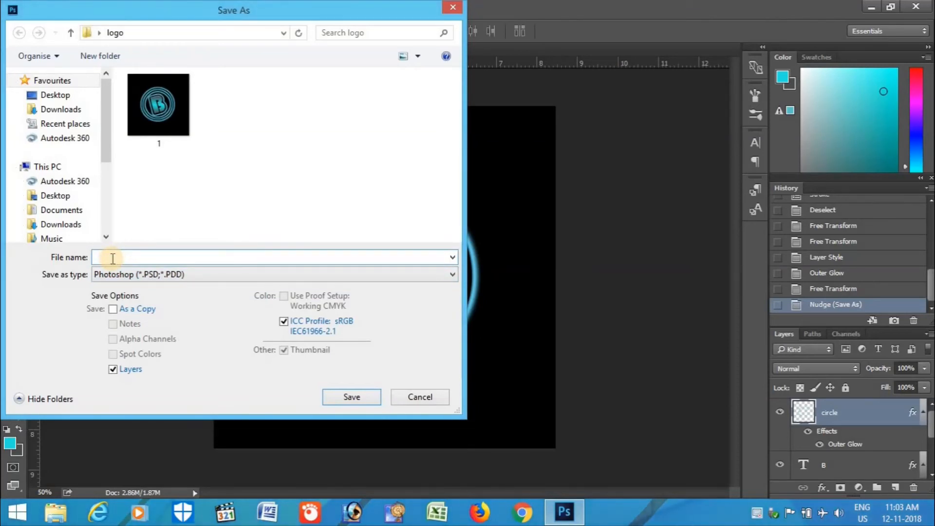
text(logo)
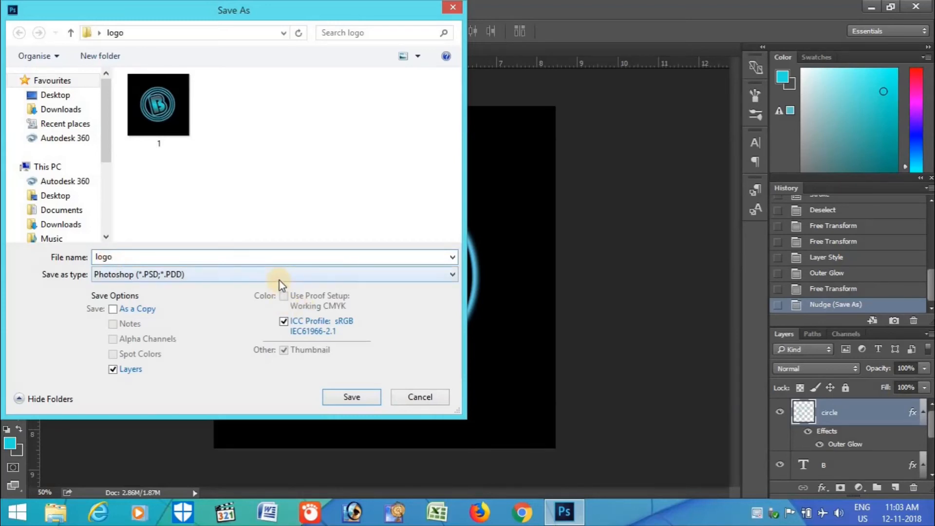
click(142, 277)
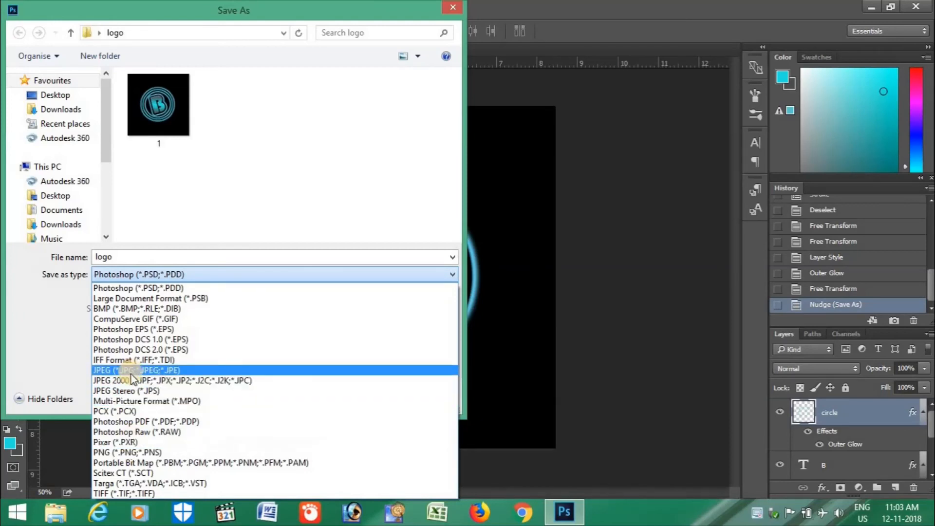
click(131, 453)
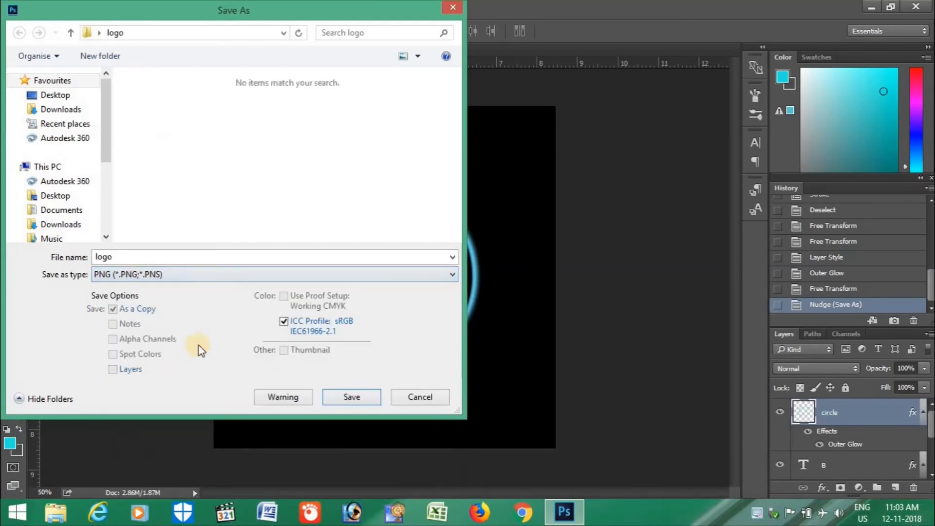
click(363, 400)
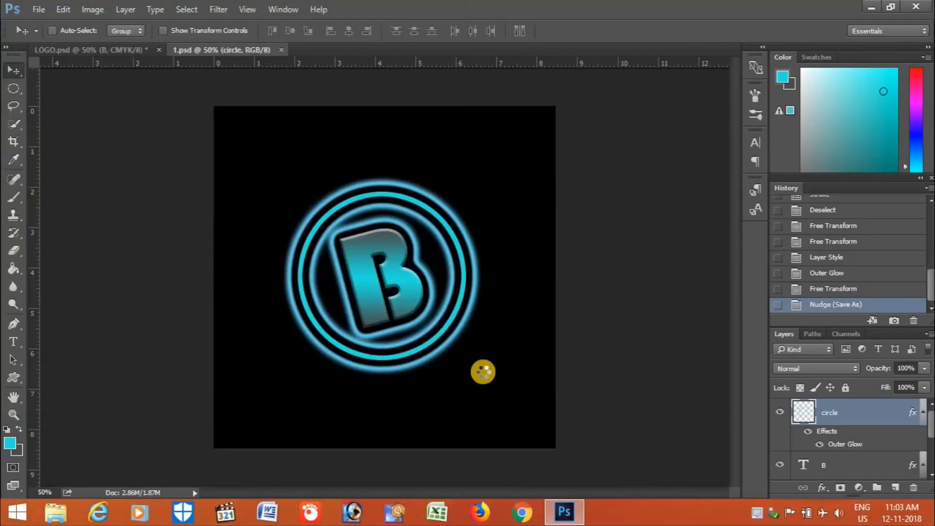
click(520, 156)
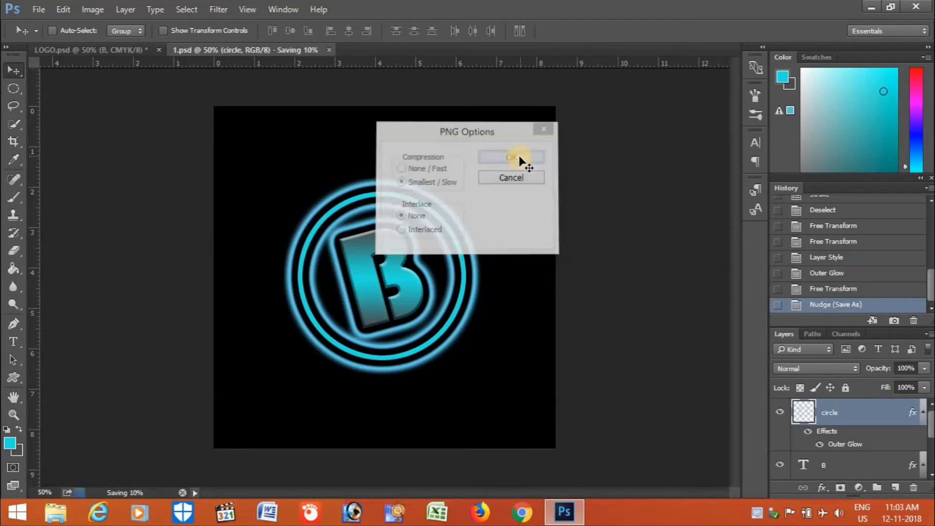